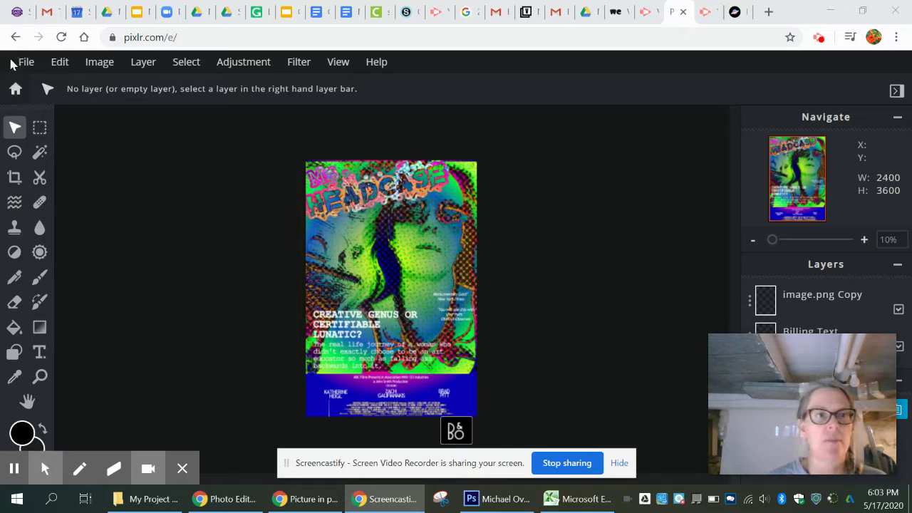
- Leave the open poster and go to the Pixlr E start page by way of the Pixlr home page
{"action": "left_click", "coordinate": [25, 62]}
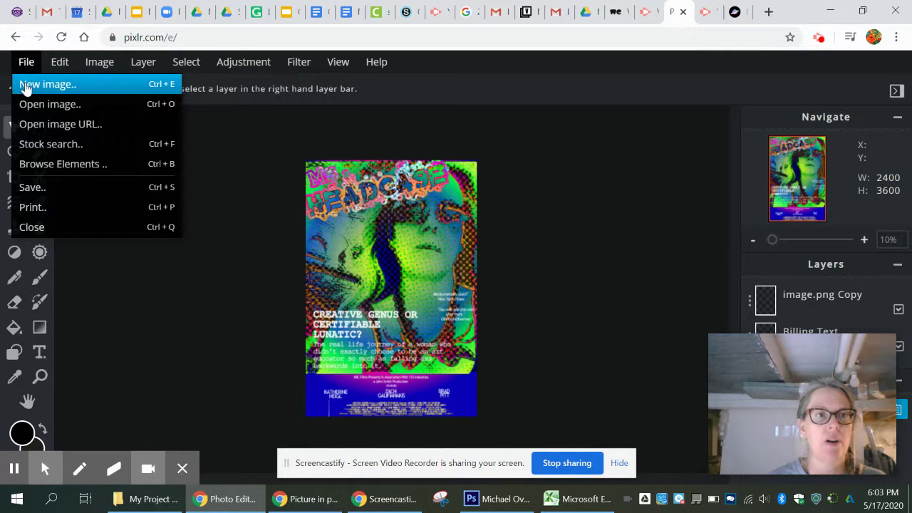
{"action": "left_click", "coordinate": [26, 85]}
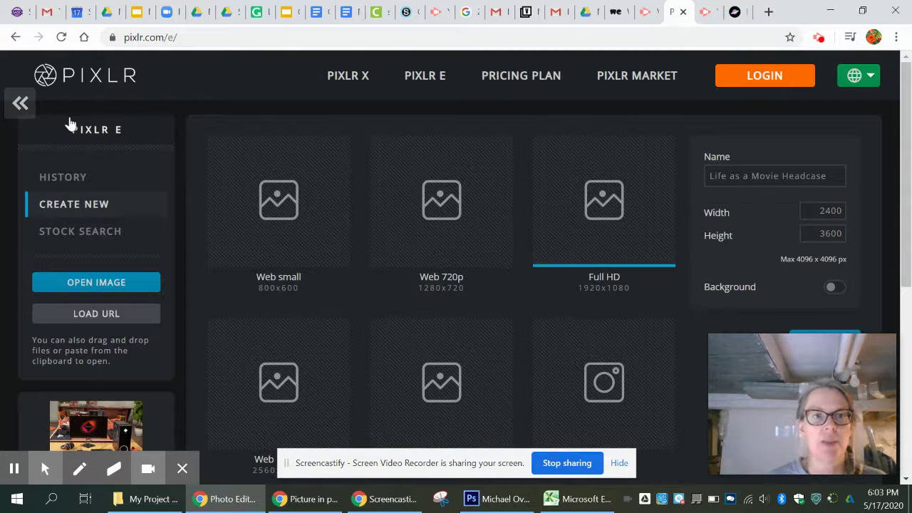
{"action": "left_click", "coordinate": [15, 37]}
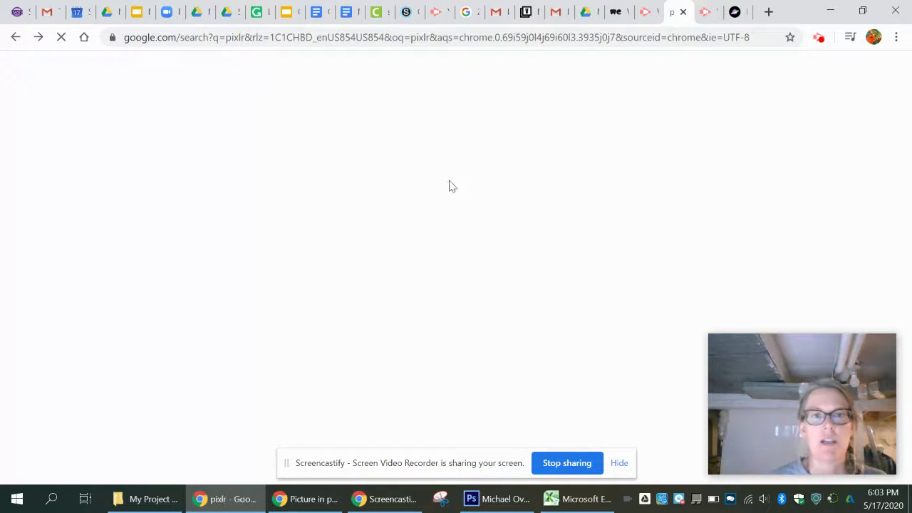
{"action": "left_click", "coordinate": [38, 39]}
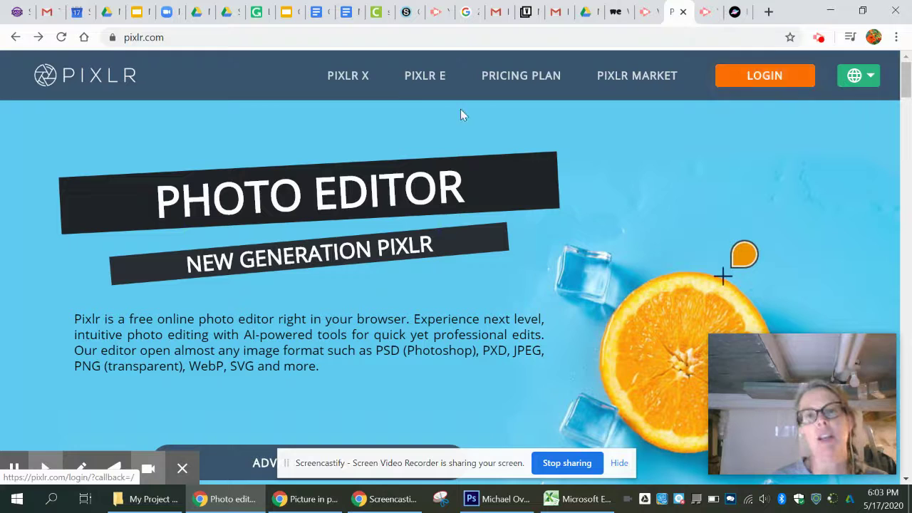
{"action": "left_click", "coordinate": [418, 86]}
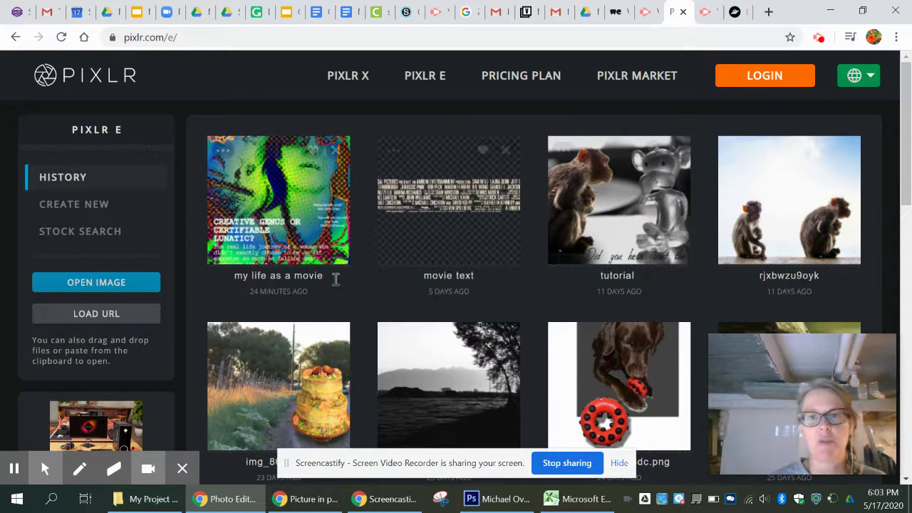
- Set up a new image with a width of 2400 and a height of 3600, and select its name for editing
{"action": "left_click", "coordinate": [98, 207]}
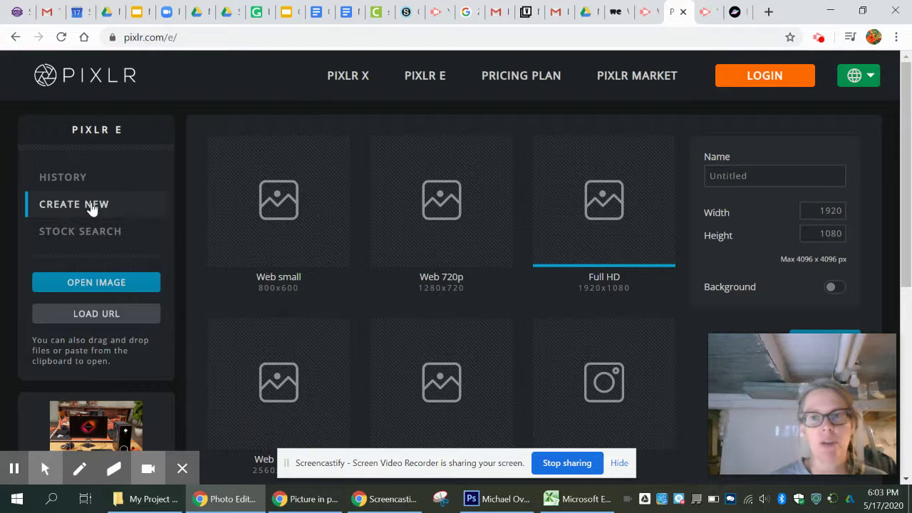
{"action": "double_click", "coordinate": [823, 210]}
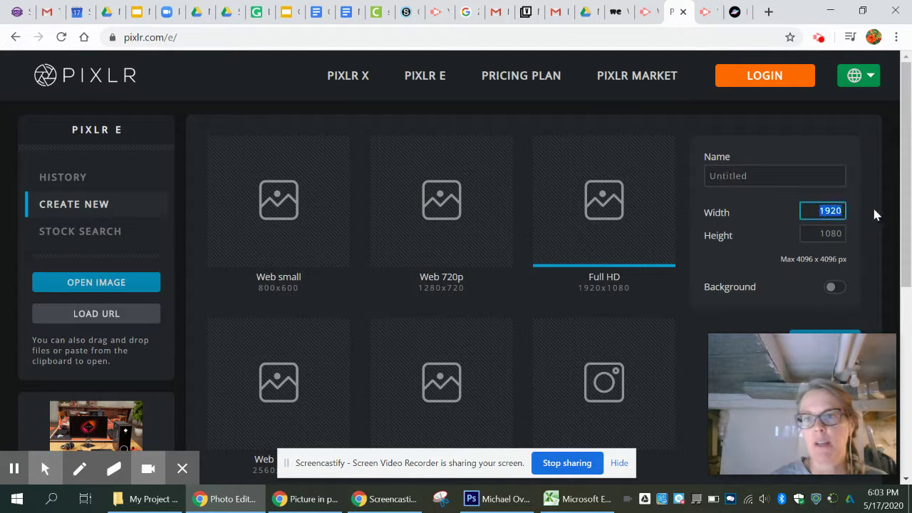
{"action": "type", "text": "2400"}
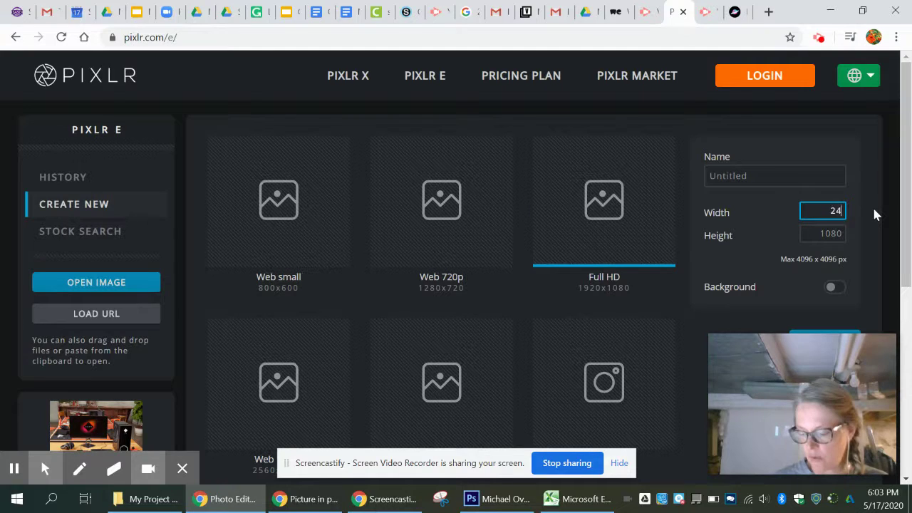
{"action": "double_click", "coordinate": [824, 233]}
{"action": "type", "text": "3600"}
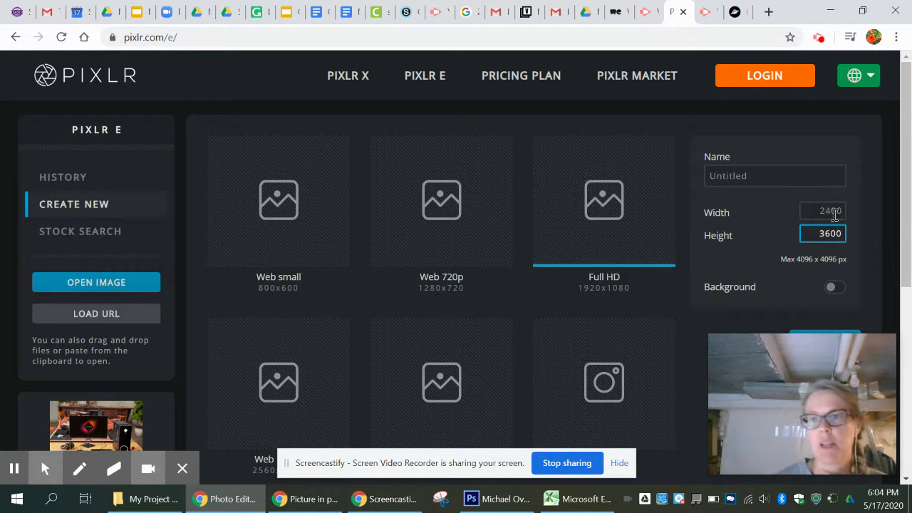
{"action": "mouse_move", "coordinate": [847, 361]}
{"action": "left_click_drag", "start_coordinate": [817, 350], "coordinate": [792, 384]}
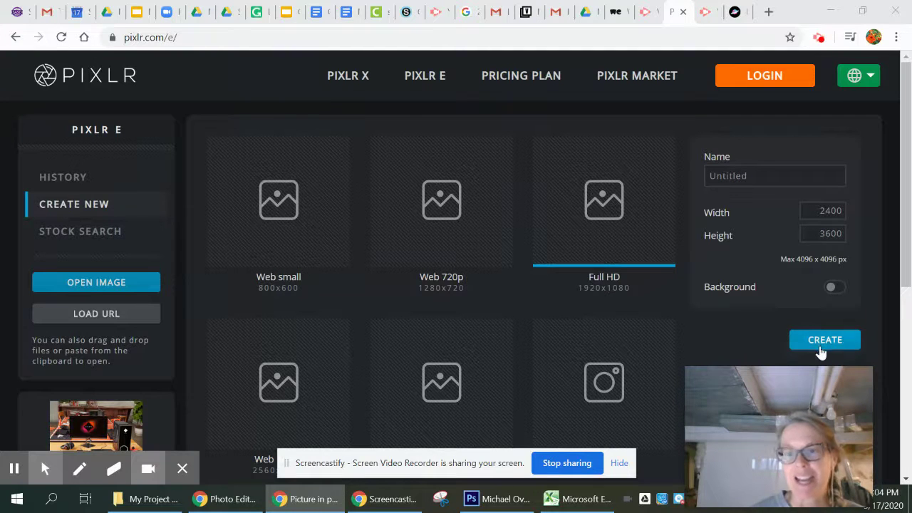
{"action": "left_click", "coordinate": [759, 175]}
{"action": "left_click_drag", "start_coordinate": [760, 176], "coordinate": [704, 182]}
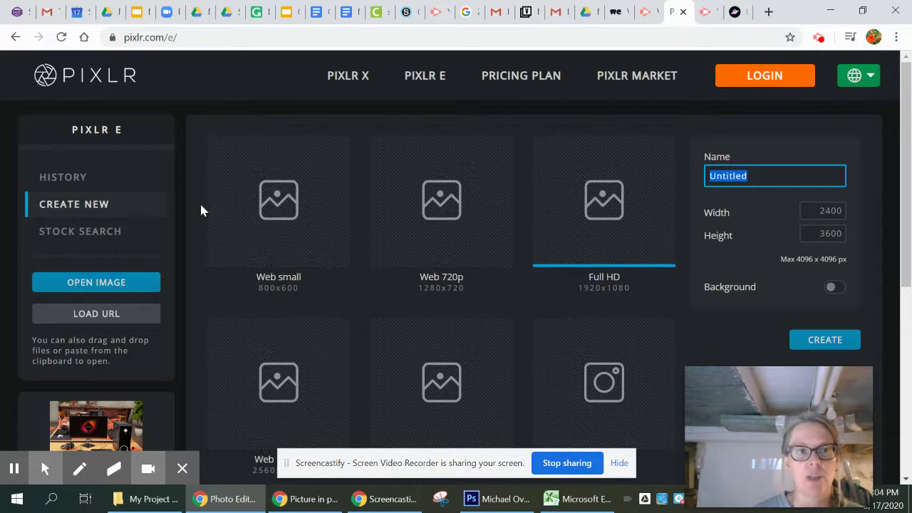
- Open the project "my life as a movie" from the history and deselect its layer
{"action": "left_click", "coordinate": [41, 178]}
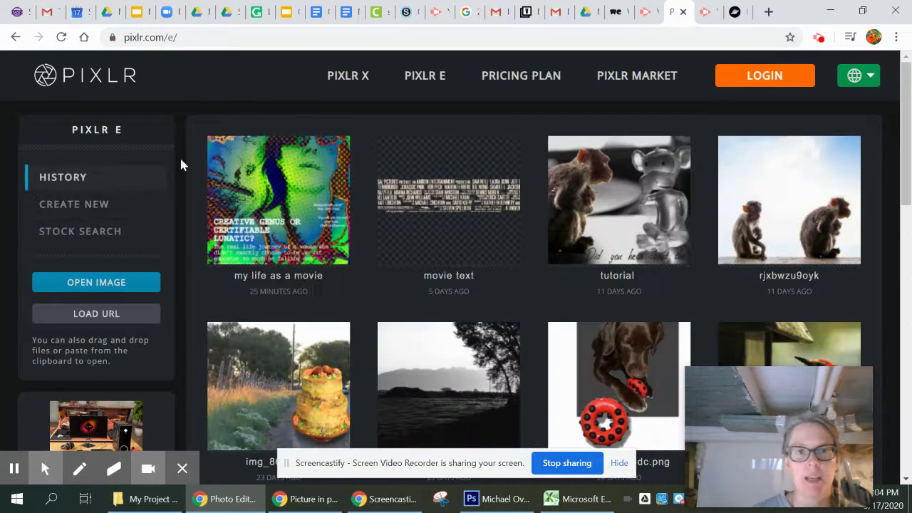
{"action": "left_click", "coordinate": [272, 193]}
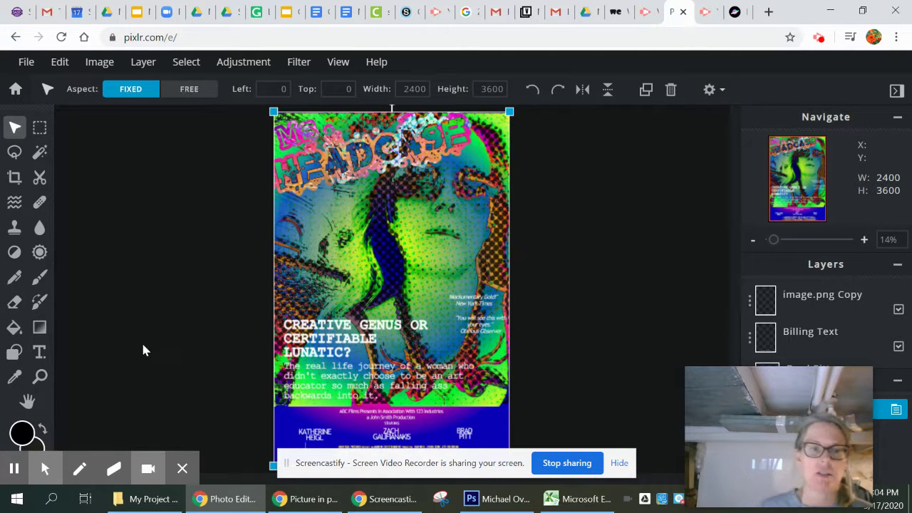
{"action": "left_click", "coordinate": [152, 292]}
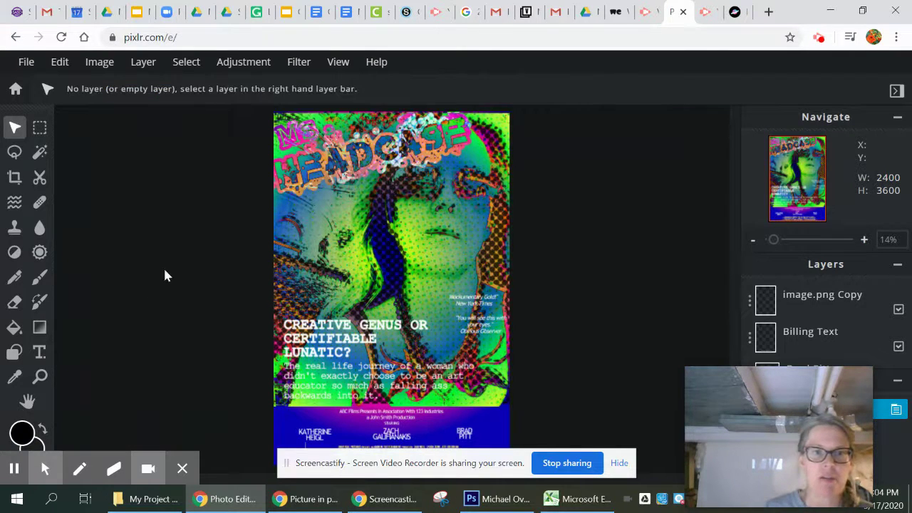
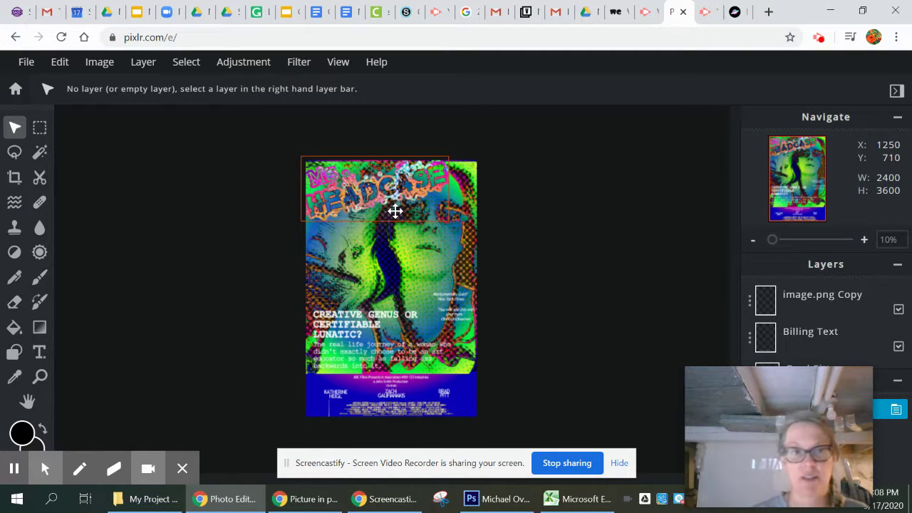
- Add a placeholder text layer to the poster and view the available fonts without changing the font
{"action": "left_click", "coordinate": [41, 355]}
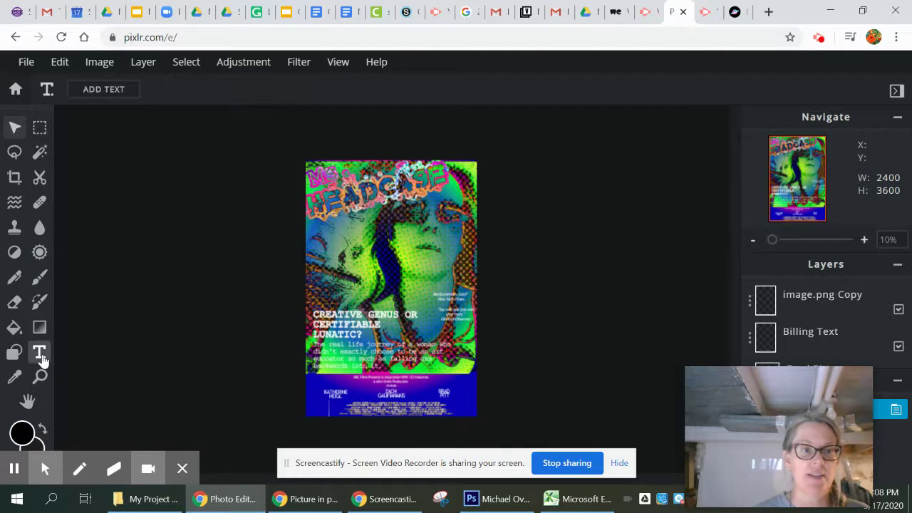
{"action": "left_click", "coordinate": [107, 91]}
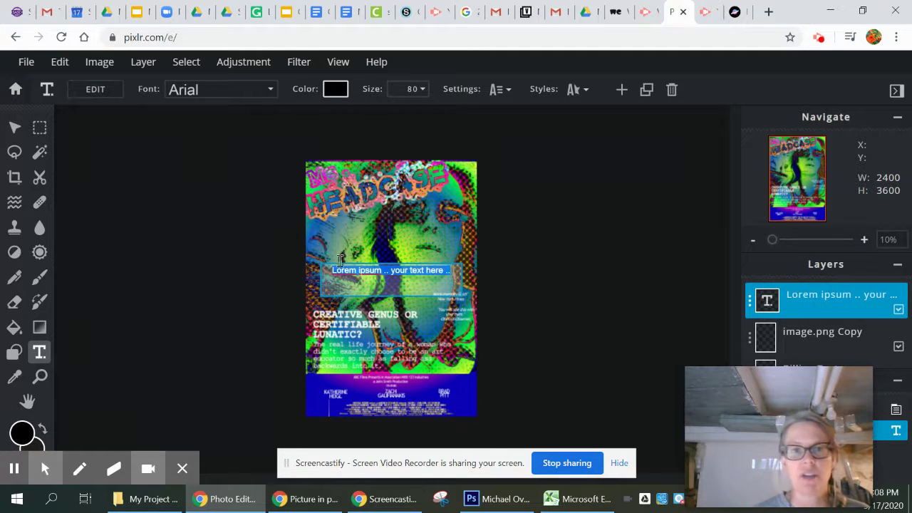
{"action": "left_click", "coordinate": [271, 90]}
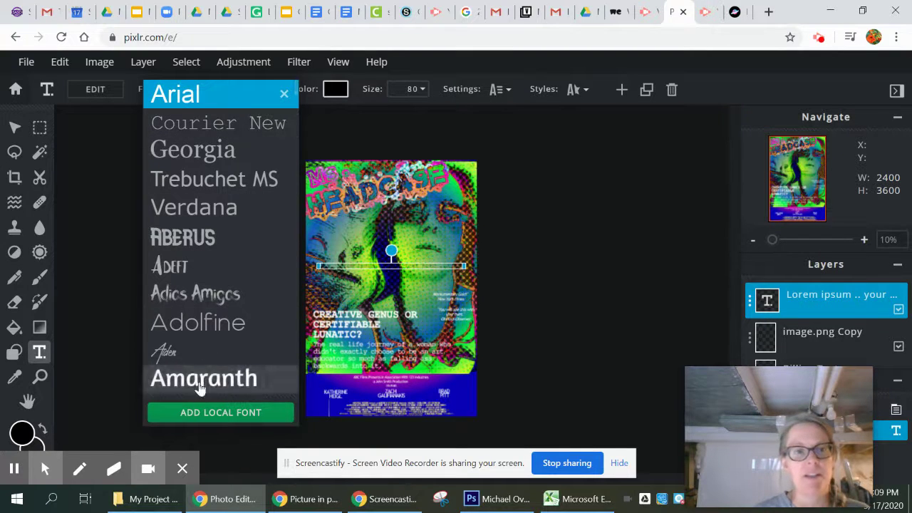
{"action": "left_click", "coordinate": [283, 94]}
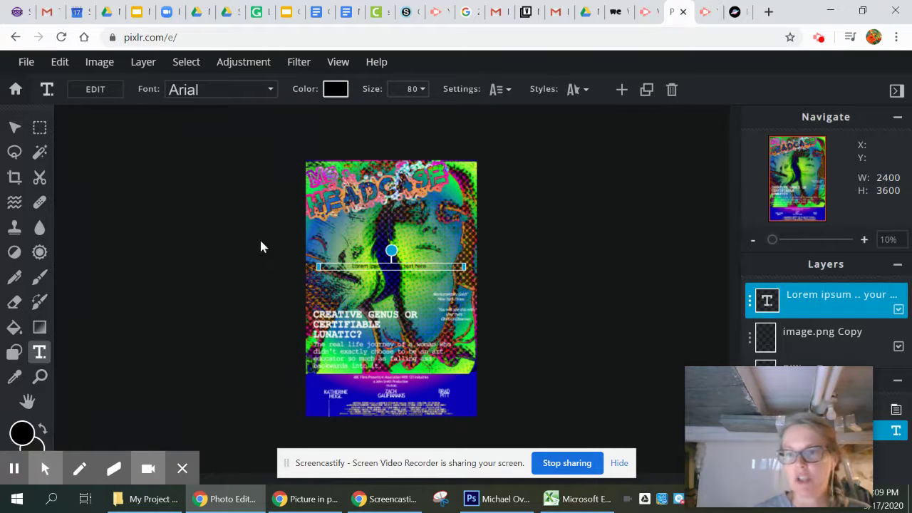
- Delete the placeholder text layer from the poster
{"action": "left_click_drag", "start_coordinate": [737, 390], "coordinate": [618, 189]}
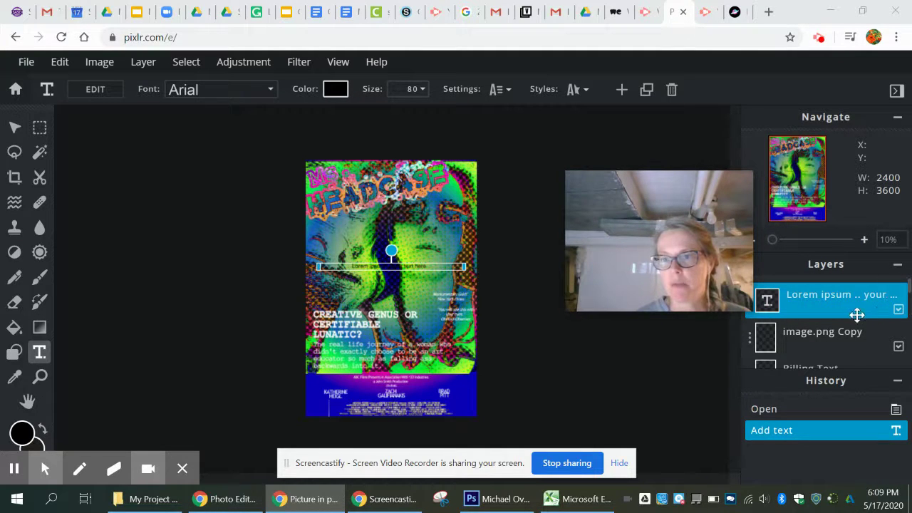
{"action": "left_click_drag", "start_coordinate": [637, 259], "coordinate": [596, 179]}
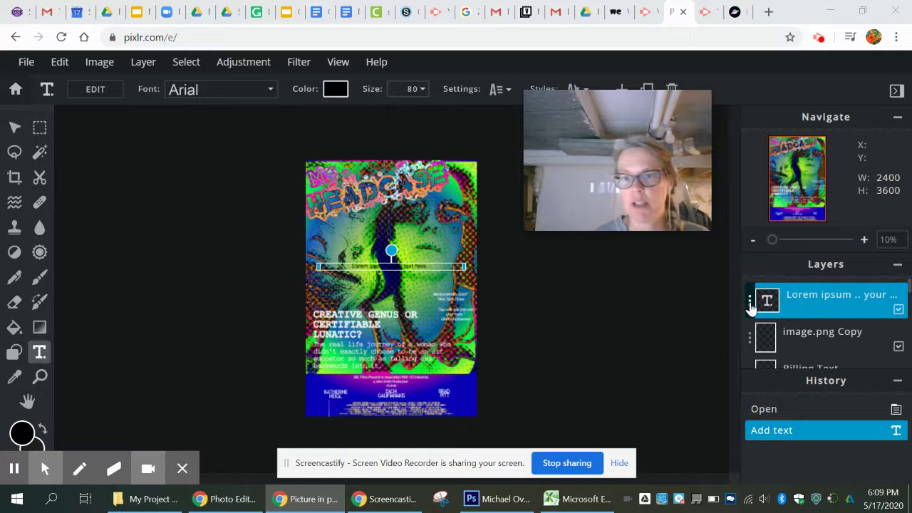
{"action": "left_click", "coordinate": [749, 300]}
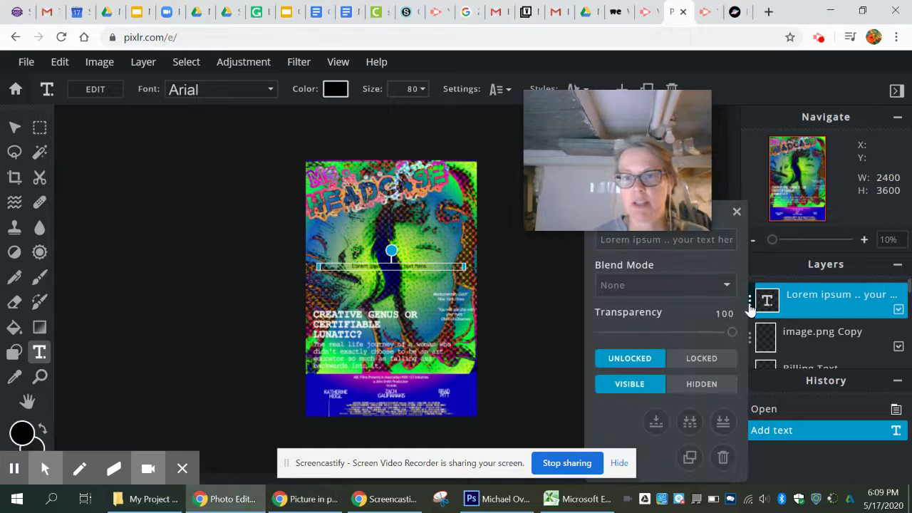
{"action": "left_click", "coordinate": [723, 458]}
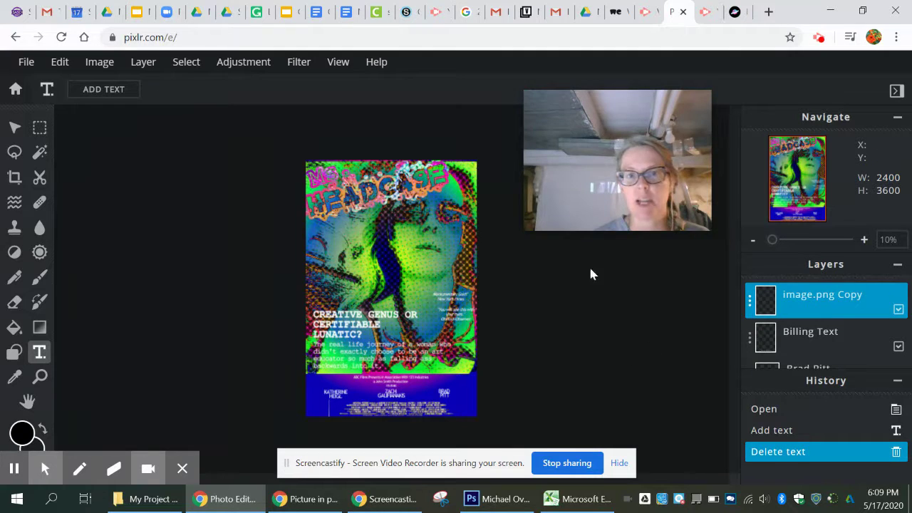
{"action": "mouse_move", "coordinate": [630, 174]}
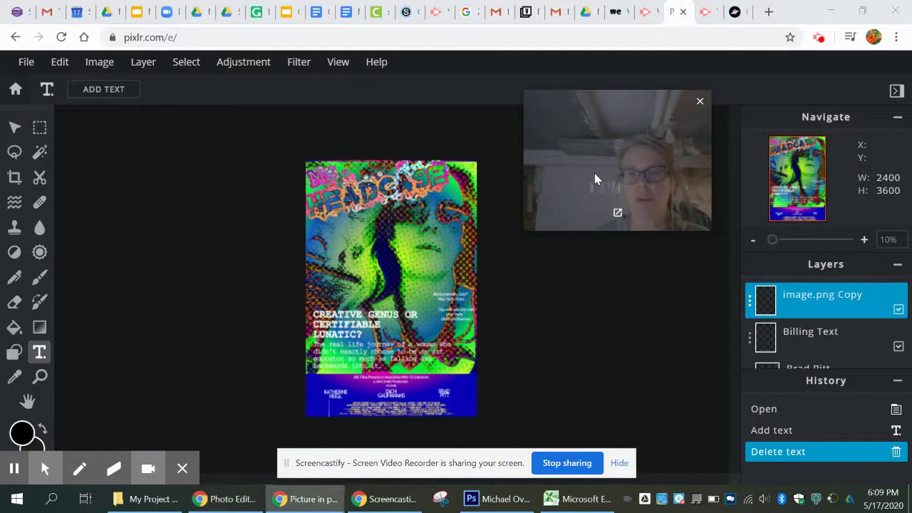
{"action": "left_click_drag", "start_coordinate": [594, 173], "coordinate": [589, 216]}
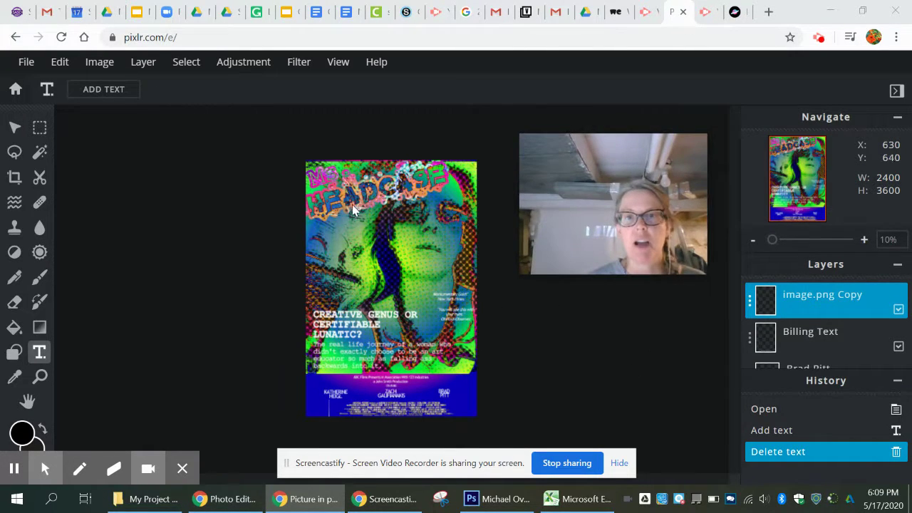
- Switch to the FontSpace website and view the font previews of "Headcase"
{"action": "left_click", "coordinate": [736, 13]}
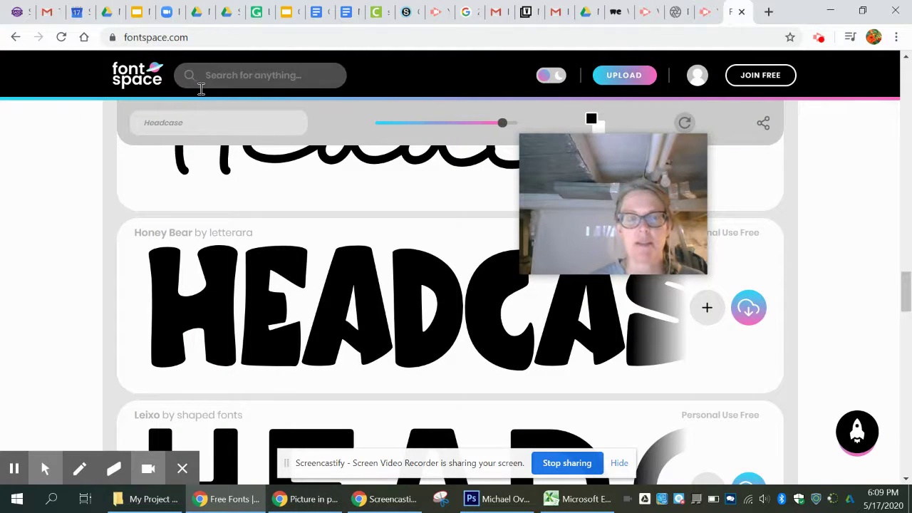
{"action": "mouse_move", "coordinate": [586, 175]}
{"action": "left_click_drag", "start_coordinate": [610, 178], "coordinate": [804, 213]}
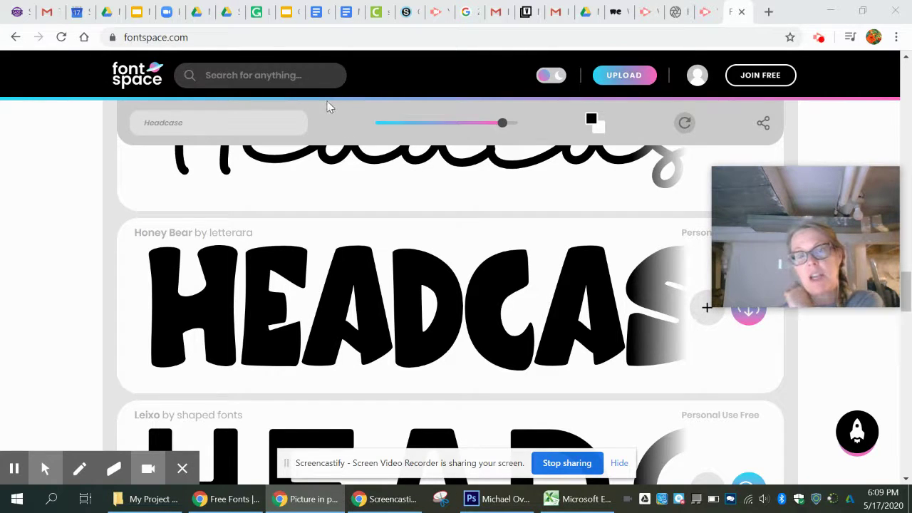
{"action": "mouse_move", "coordinate": [771, 204]}
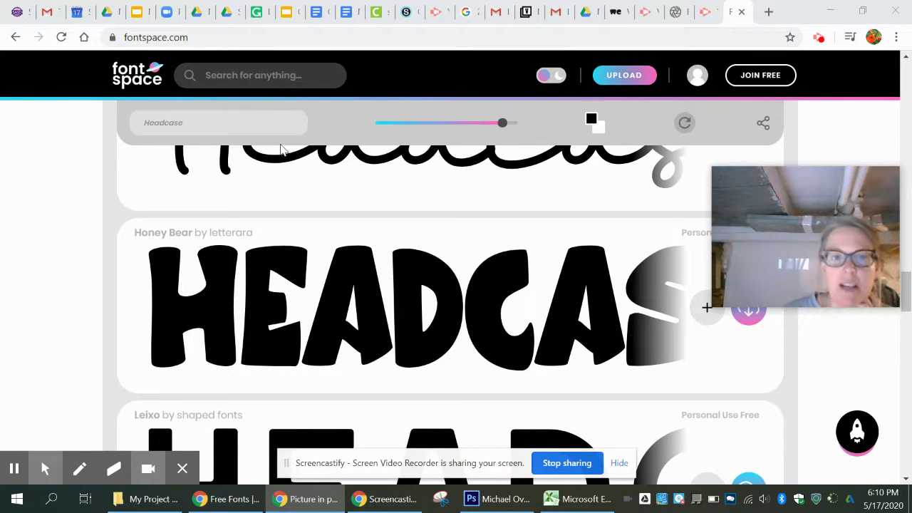
{"action": "scroll", "coordinate": [281, 148], "scroll_direction": "down", "scroll_amount": 10}
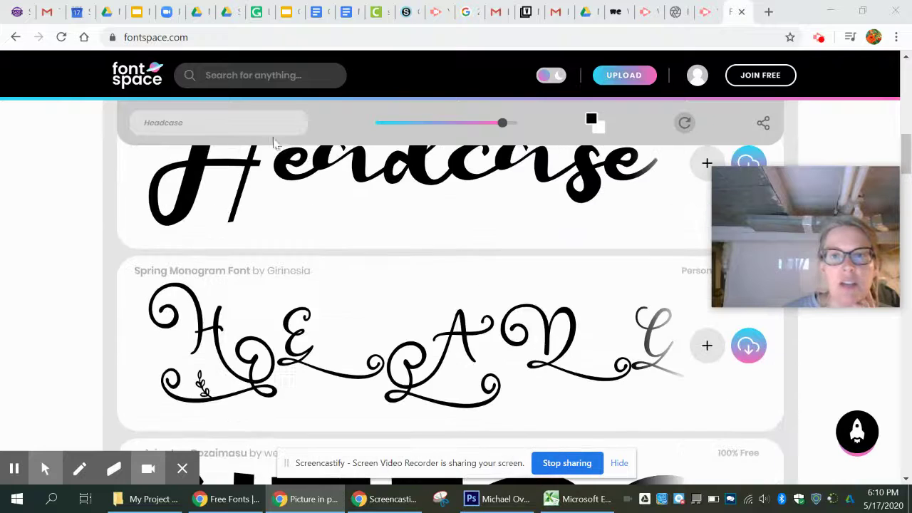
- Search FontSpace for "horror" and look through the matching fonts previewed with the word Headcase
{"action": "left_click", "coordinate": [226, 75]}
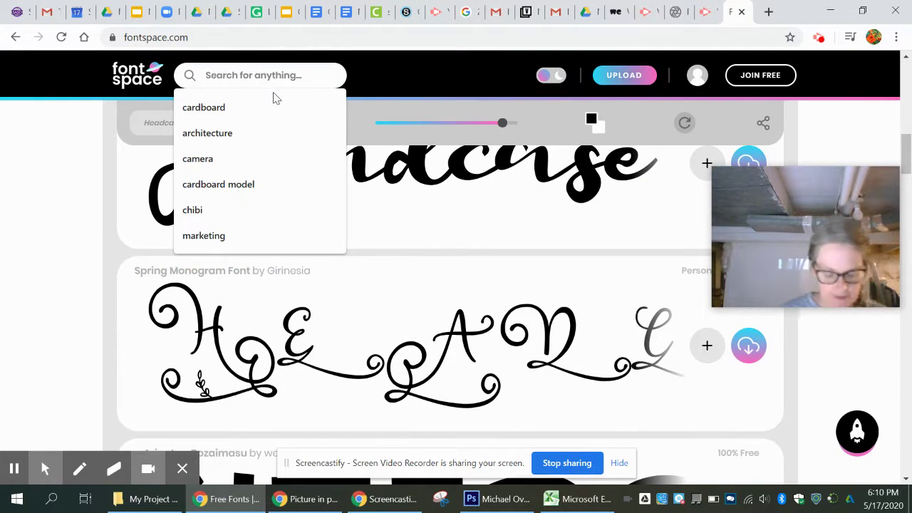
{"action": "type", "text": "horror"}
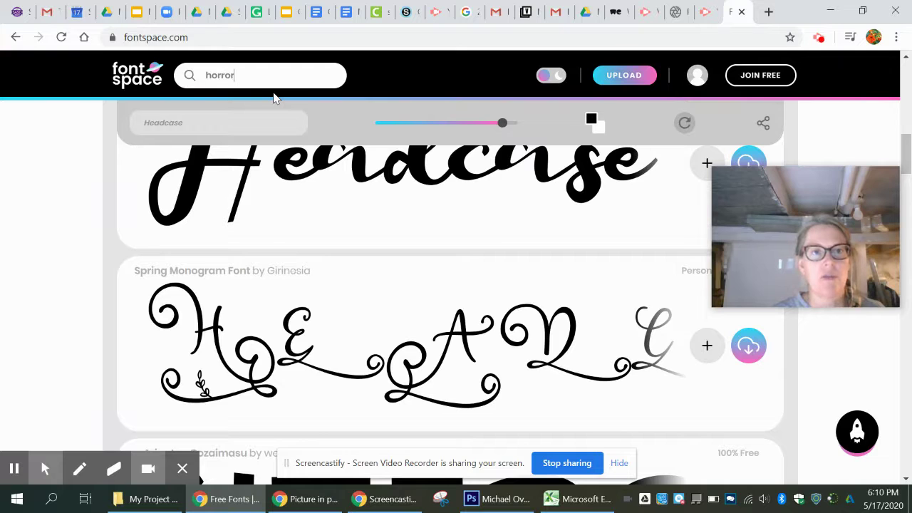
{"action": "key", "text": "Return"}
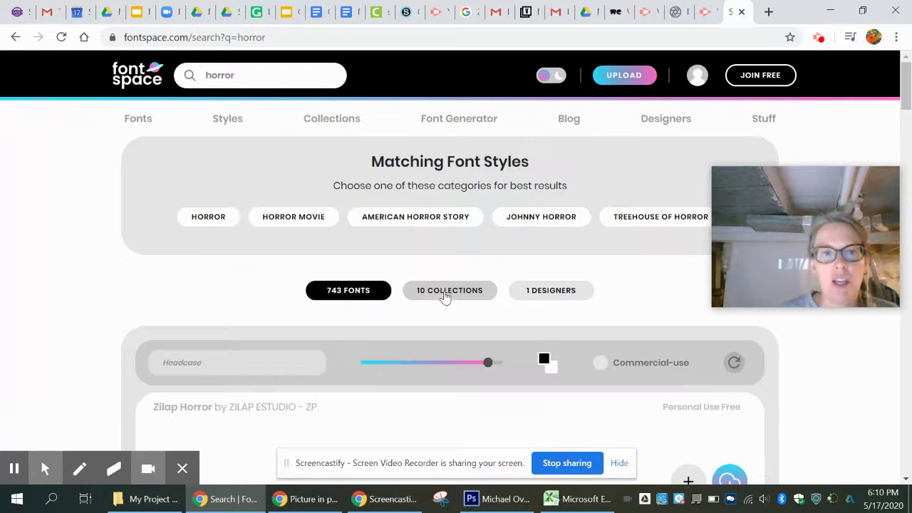
{"action": "scroll", "coordinate": [399, 233], "scroll_direction": "down", "scroll_amount": 3}
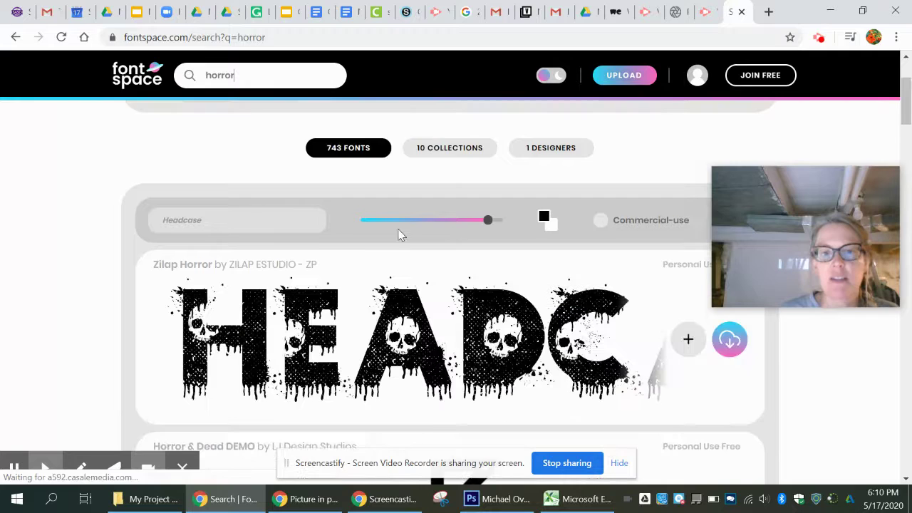
{"action": "scroll", "coordinate": [399, 235], "scroll_direction": "down", "scroll_amount": 3}
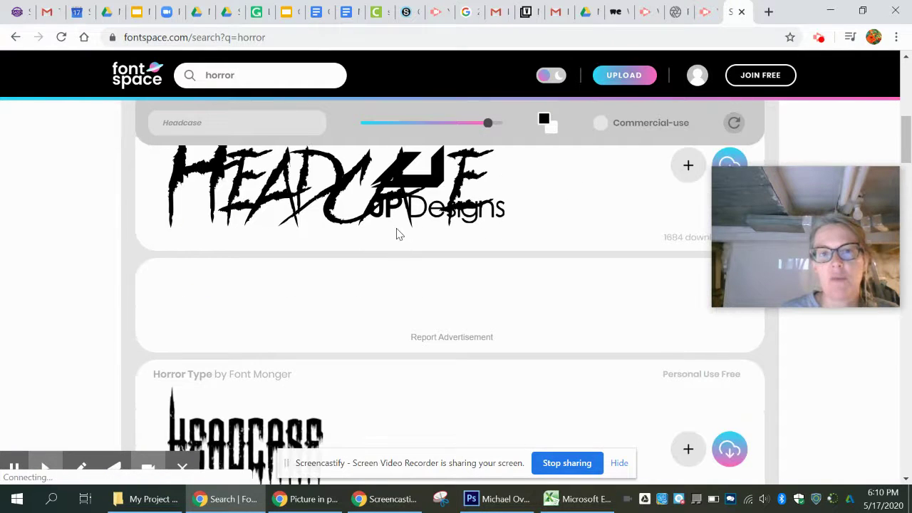
{"action": "scroll", "coordinate": [359, 318], "scroll_direction": "down", "scroll_amount": 3}
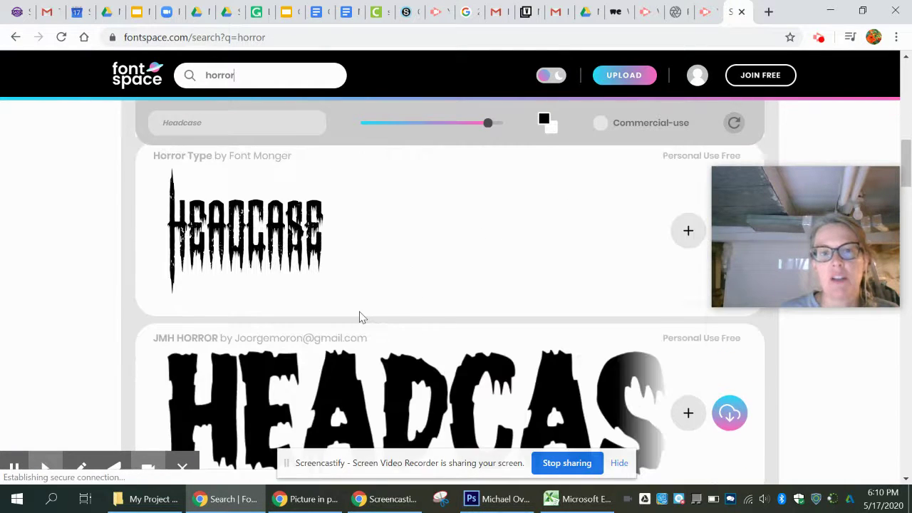
- Look through the horror fonts on FontSpace previewed with the word Headcase, from Horror Type down to Horror Dingbats II
{"action": "scroll", "coordinate": [329, 167], "scroll_direction": "up", "scroll_amount": 2}
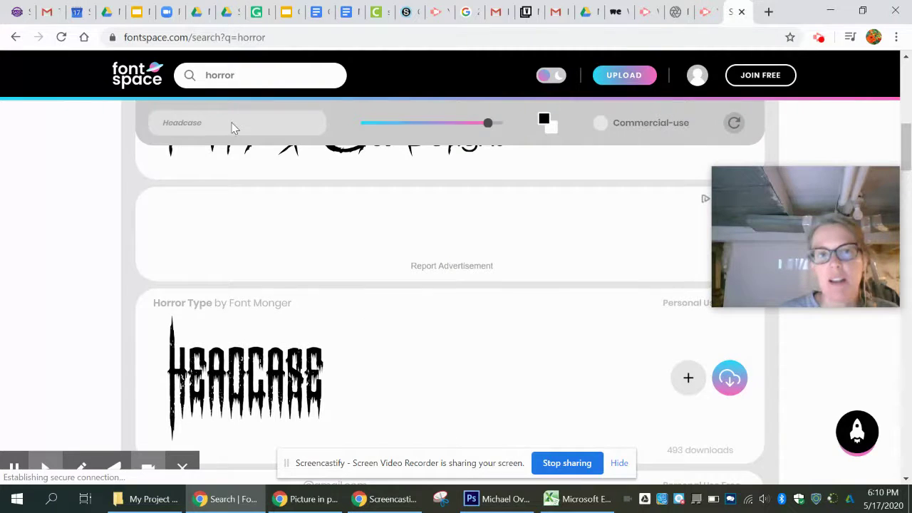
{"action": "double_click", "coordinate": [196, 125]}
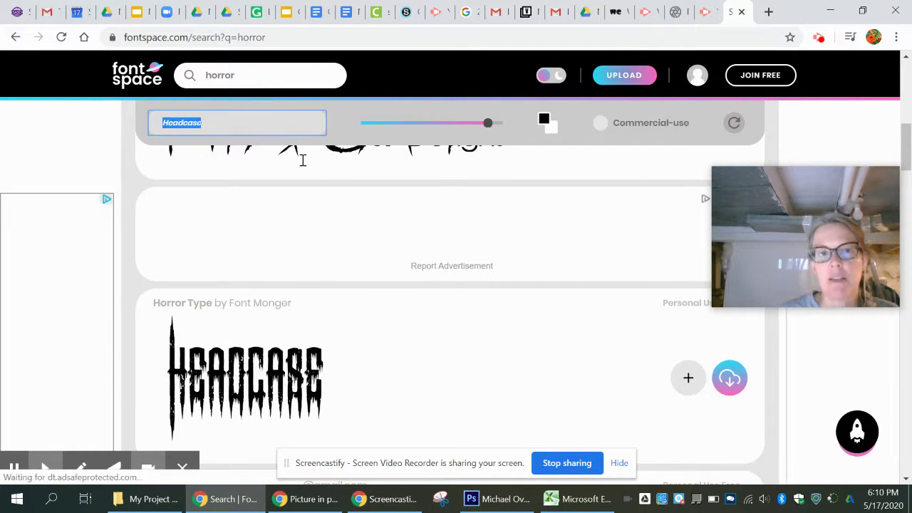
{"action": "scroll", "coordinate": [390, 203], "scroll_direction": "down", "scroll_amount": 4}
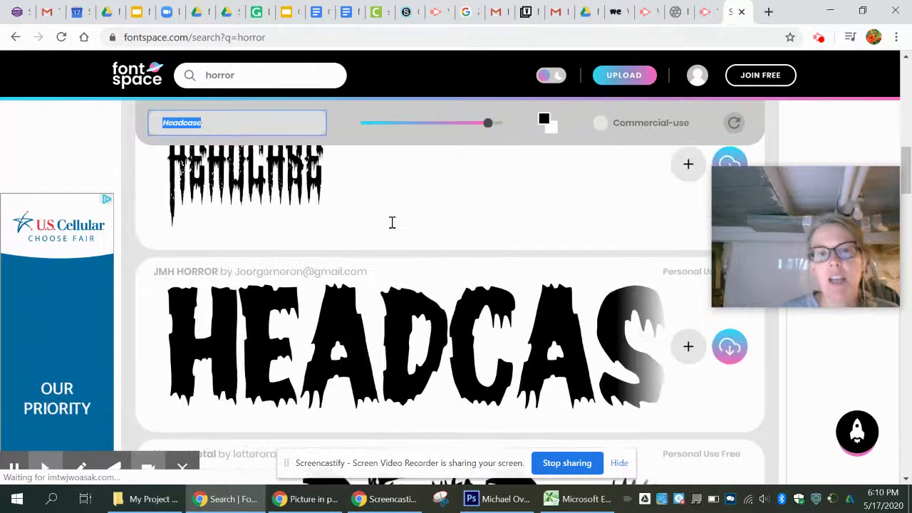
{"action": "scroll", "coordinate": [391, 223], "scroll_direction": "down", "scroll_amount": 6}
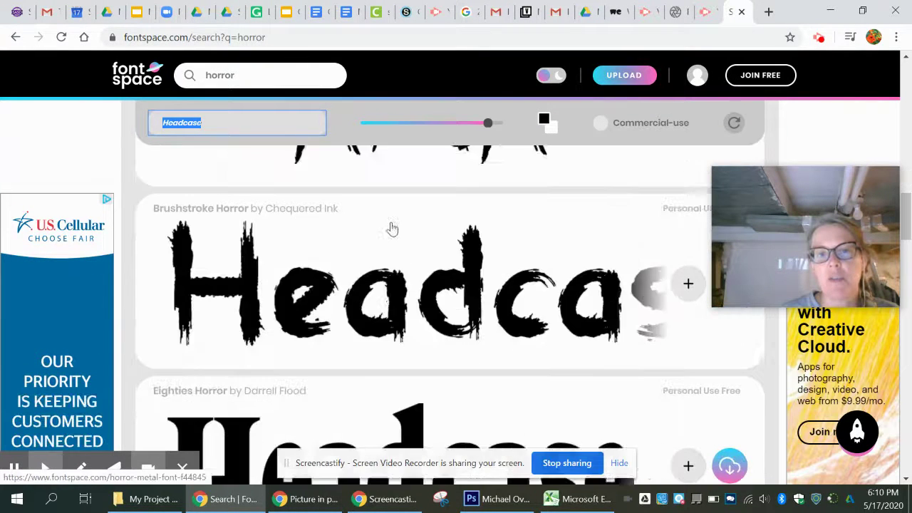
{"action": "scroll", "coordinate": [391, 226], "scroll_direction": "down", "scroll_amount": 7}
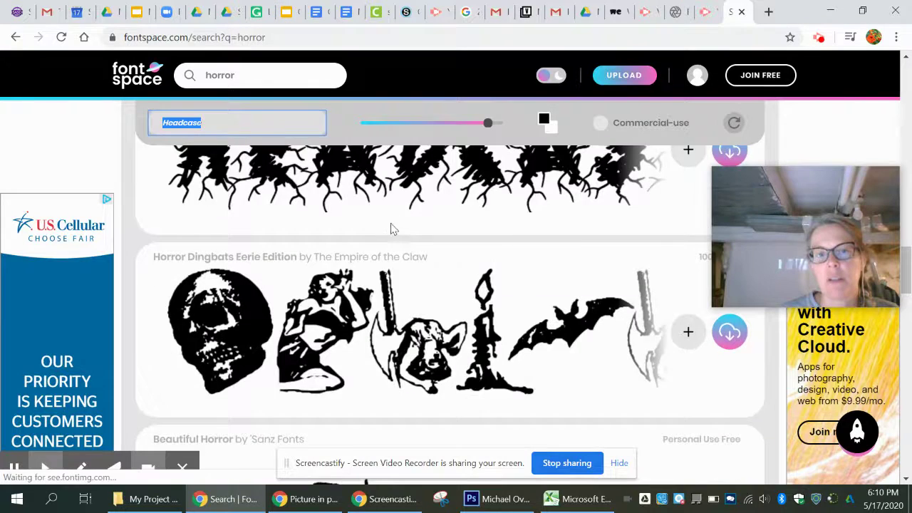
{"action": "scroll", "coordinate": [390, 230], "scroll_direction": "down", "scroll_amount": 3}
{"action": "scroll", "coordinate": [386, 235], "scroll_direction": "up", "scroll_amount": 5}
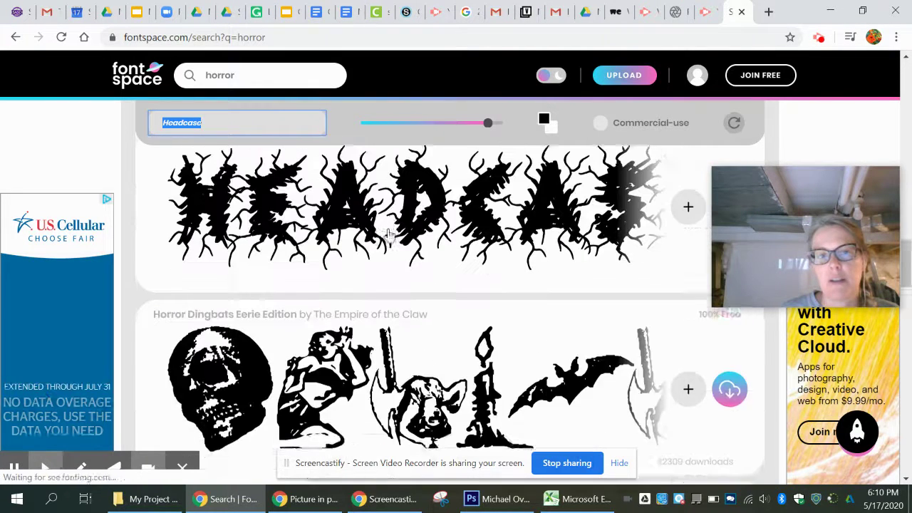
{"action": "scroll", "coordinate": [390, 235], "scroll_direction": "down", "scroll_amount": 2}
{"action": "scroll", "coordinate": [389, 235], "scroll_direction": "down", "scroll_amount": 3}
{"action": "scroll", "coordinate": [390, 235], "scroll_direction": "down", "scroll_amount": 2}
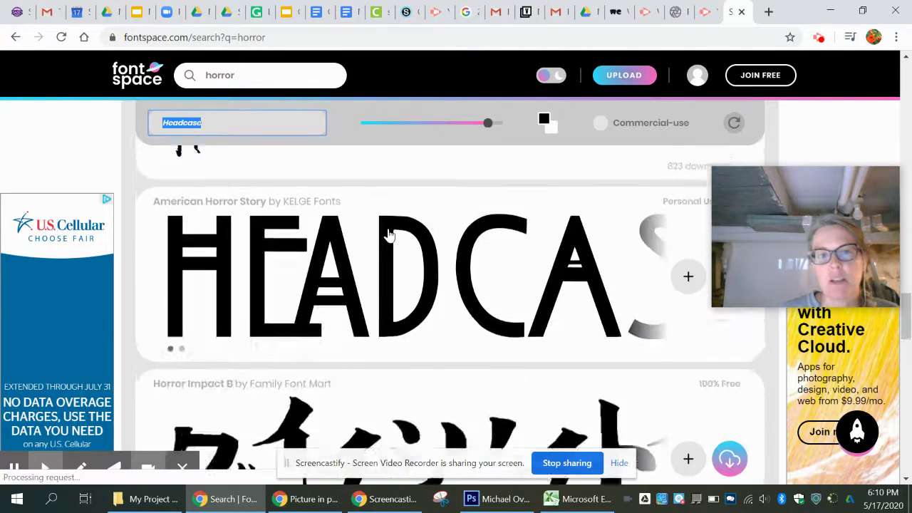
{"action": "scroll", "coordinate": [390, 235], "scroll_direction": "down", "scroll_amount": 4}
{"action": "scroll", "coordinate": [340, 183], "scroll_direction": "up", "scroll_amount": 1}
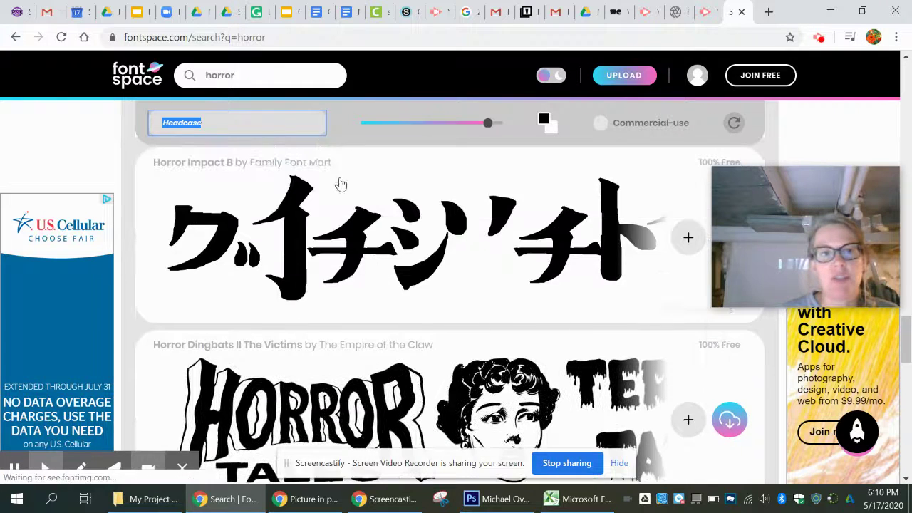
- Search FontSpace for "science fiction" fonts in place of horror fonts
{"action": "left_click", "coordinate": [269, 78]}
{"action": "left_click_drag", "start_coordinate": [270, 79], "coordinate": [183, 76]}
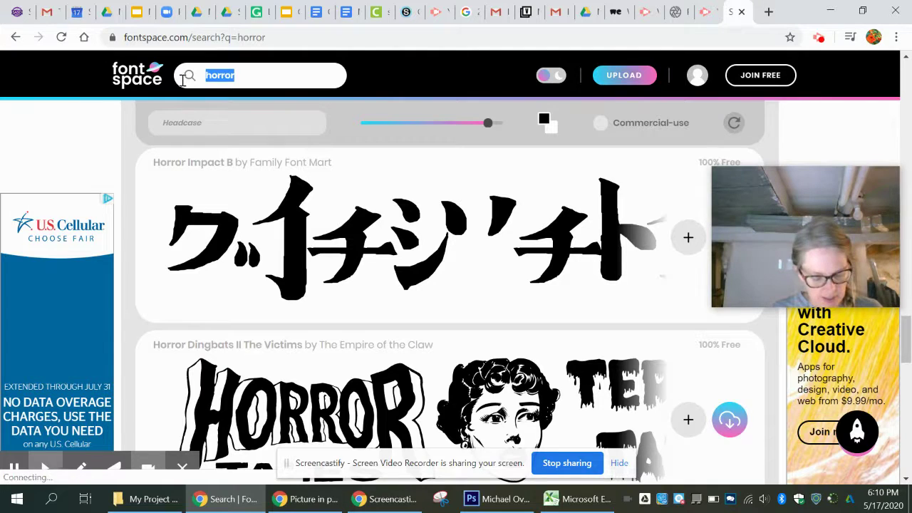
{"action": "type", "text": "science fiction"}
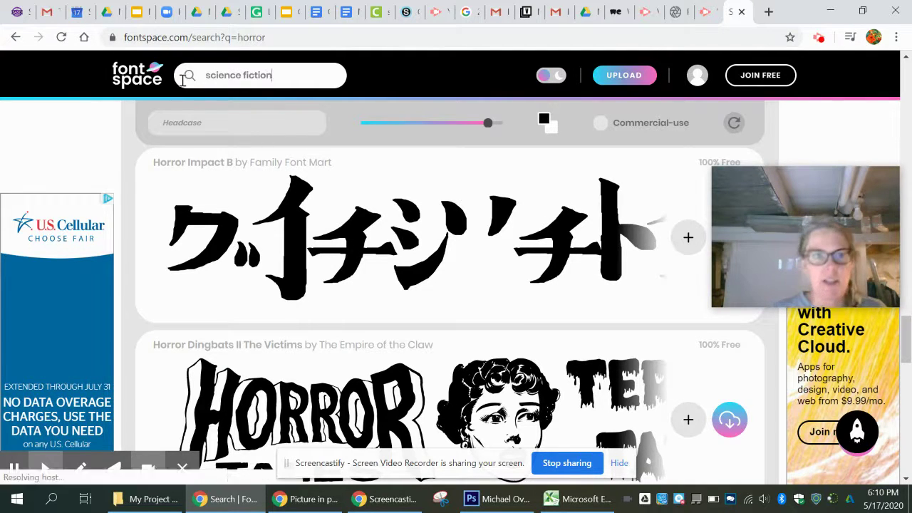
{"action": "key", "text": "Return"}
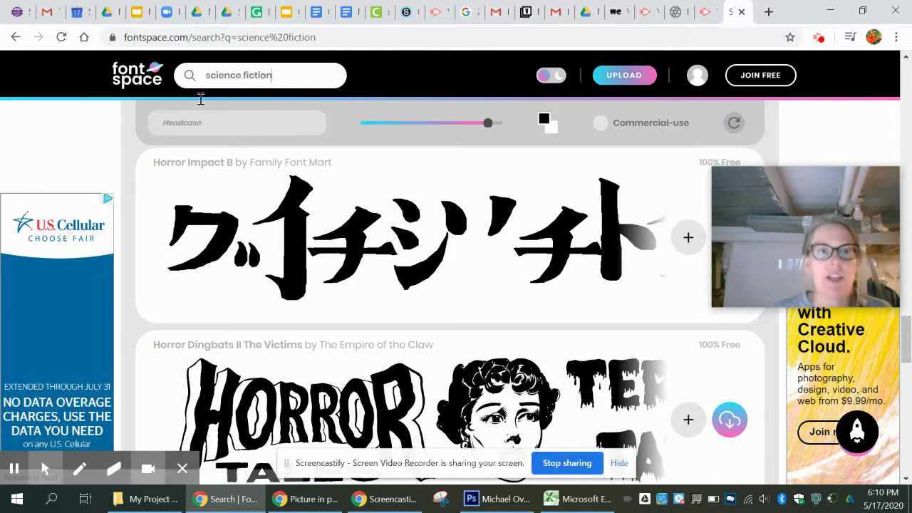
- Look through the Headcase previews on the first page of science fiction results, down to the Flynn font
{"action": "scroll", "coordinate": [358, 296], "scroll_direction": "down", "scroll_amount": 10}
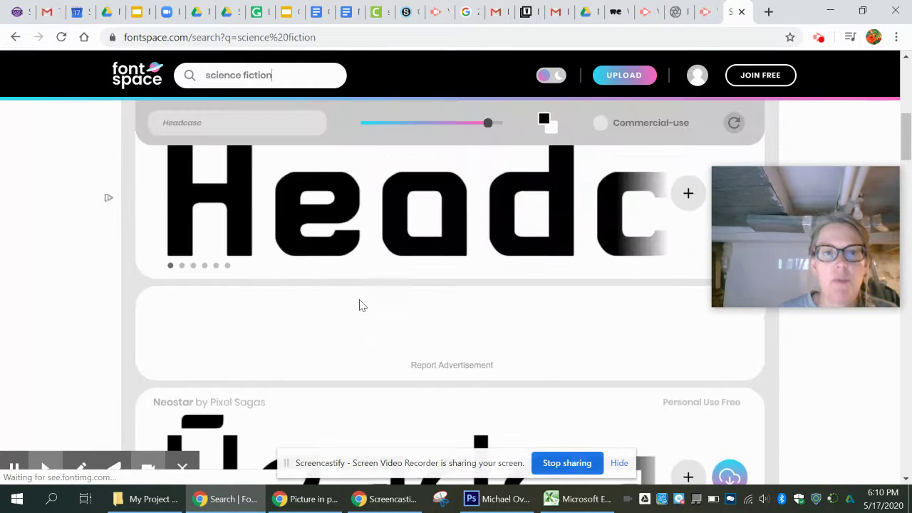
{"action": "scroll", "coordinate": [358, 302], "scroll_direction": "up", "scroll_amount": 5}
{"action": "scroll", "coordinate": [360, 303], "scroll_direction": "down", "scroll_amount": 3}
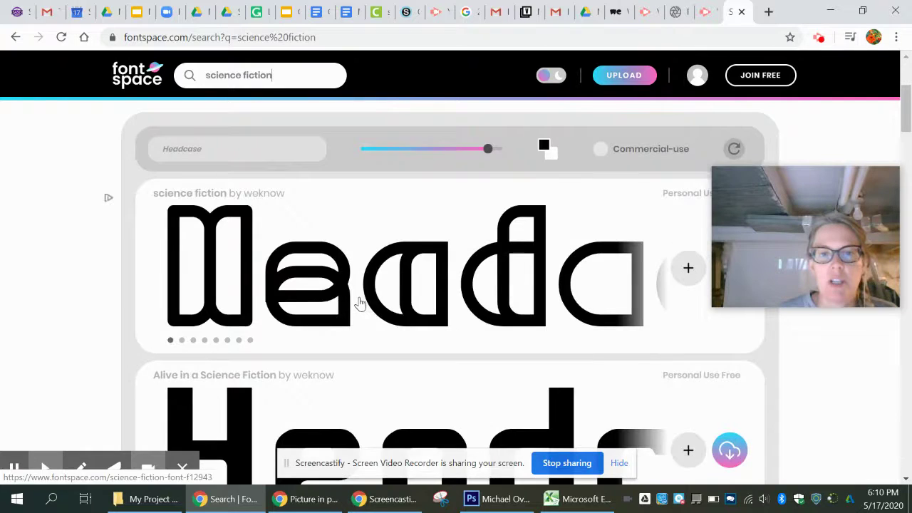
{"action": "scroll", "coordinate": [360, 303], "scroll_direction": "down", "scroll_amount": 5}
{"action": "scroll", "coordinate": [359, 304], "scroll_direction": "down", "scroll_amount": 7}
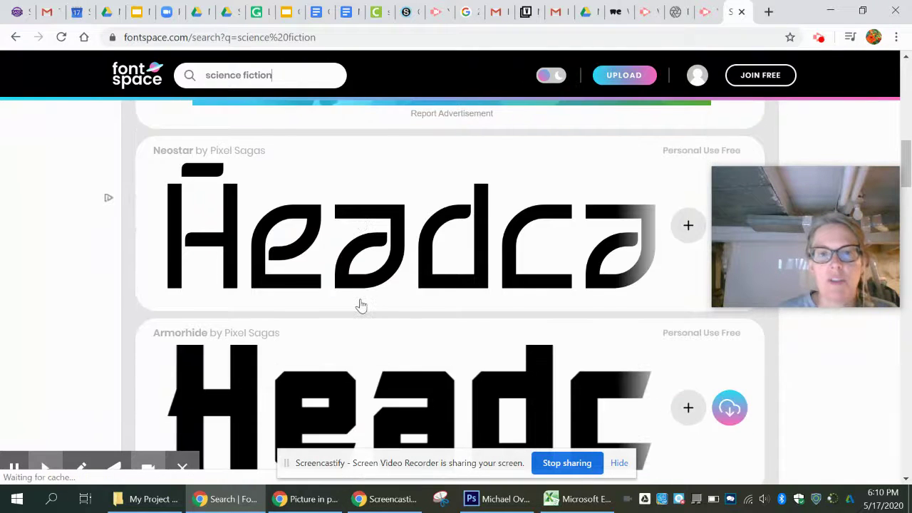
{"action": "scroll", "coordinate": [361, 305], "scroll_direction": "down", "scroll_amount": 2}
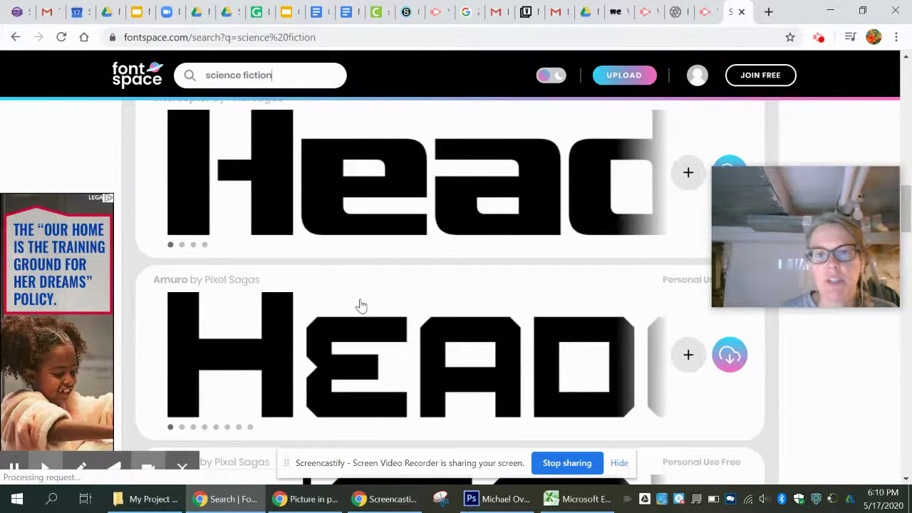
{"action": "scroll", "coordinate": [361, 305], "scroll_direction": "down", "scroll_amount": 6}
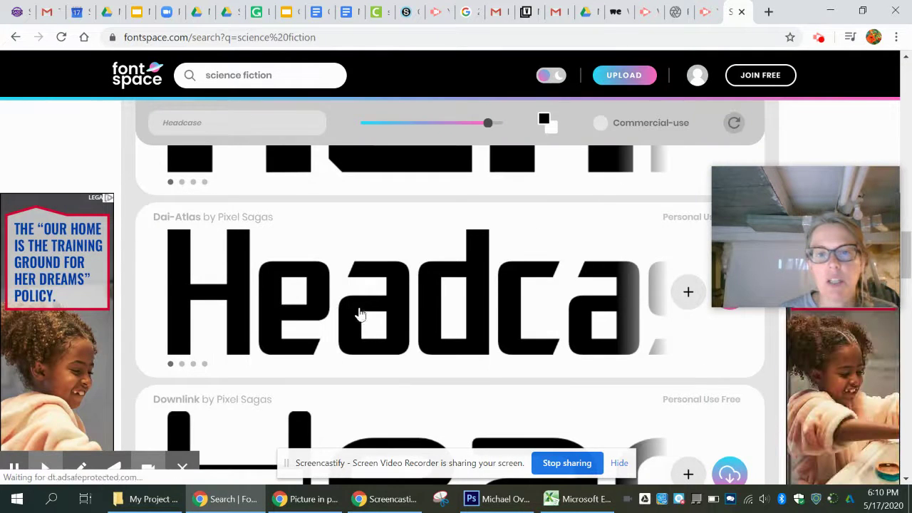
{"action": "scroll", "coordinate": [359, 314], "scroll_direction": "down", "scroll_amount": 8}
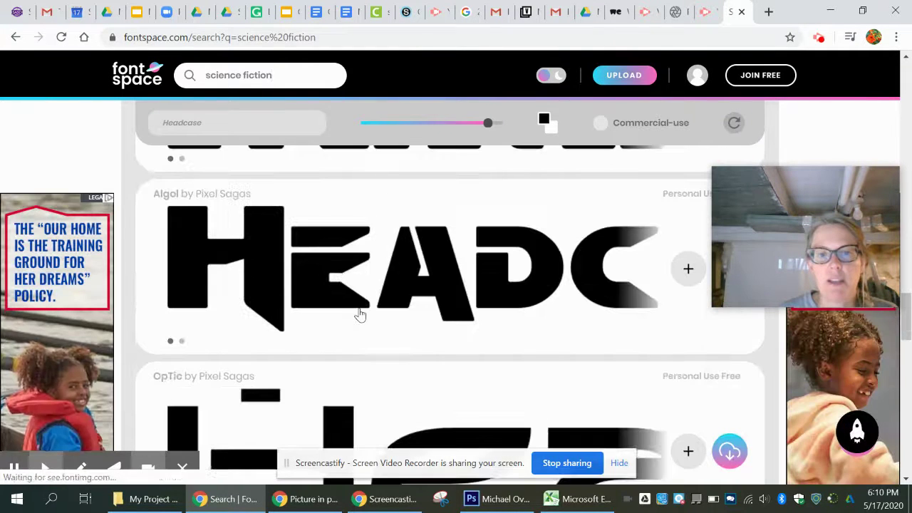
{"action": "scroll", "coordinate": [360, 314], "scroll_direction": "down", "scroll_amount": 4}
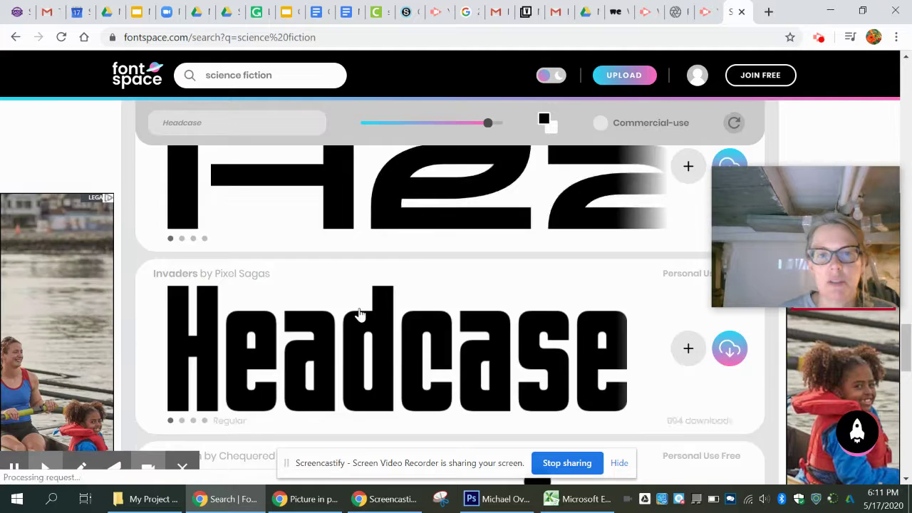
{"action": "scroll", "coordinate": [359, 314], "scroll_direction": "up", "scroll_amount": 3}
{"action": "scroll", "coordinate": [360, 314], "scroll_direction": "down", "scroll_amount": 8}
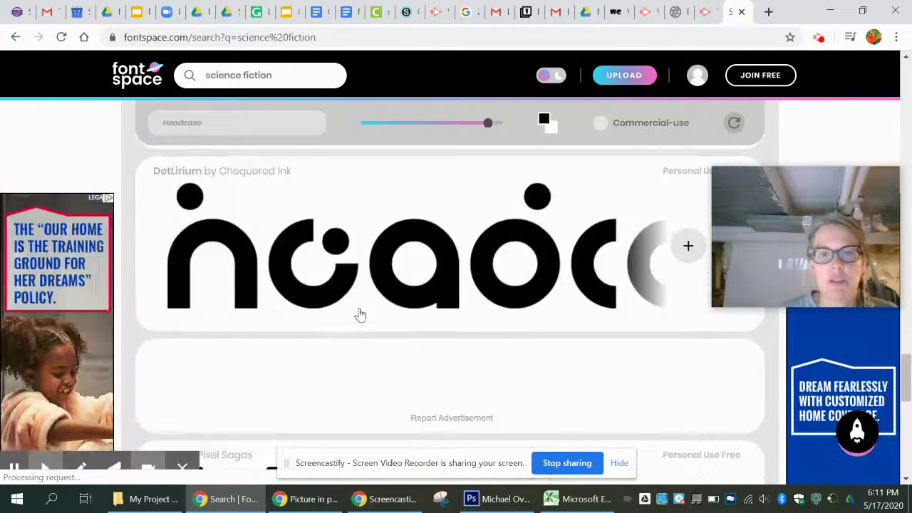
{"action": "scroll", "coordinate": [360, 314], "scroll_direction": "down", "scroll_amount": 4}
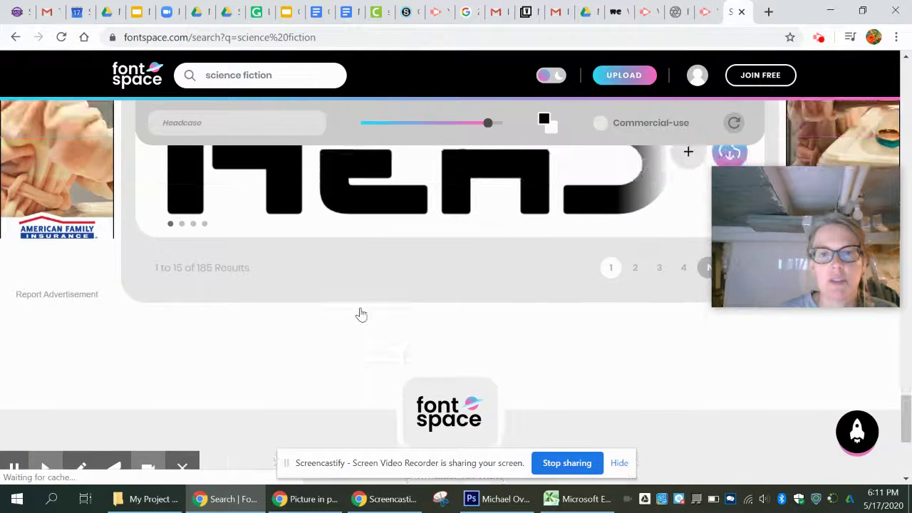
{"action": "scroll", "coordinate": [361, 313], "scroll_direction": "up", "scroll_amount": 4}
{"action": "scroll", "coordinate": [361, 313], "scroll_direction": "down", "scroll_amount": 2}
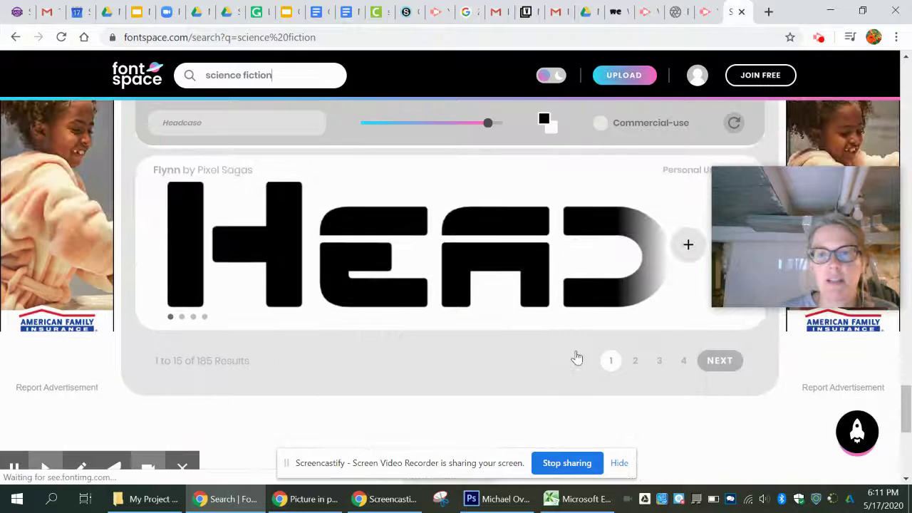
- Go to page 2 of the science fiction results and compare the Headcase previews down to the Sorenson font
{"action": "left_click", "coordinate": [636, 365]}
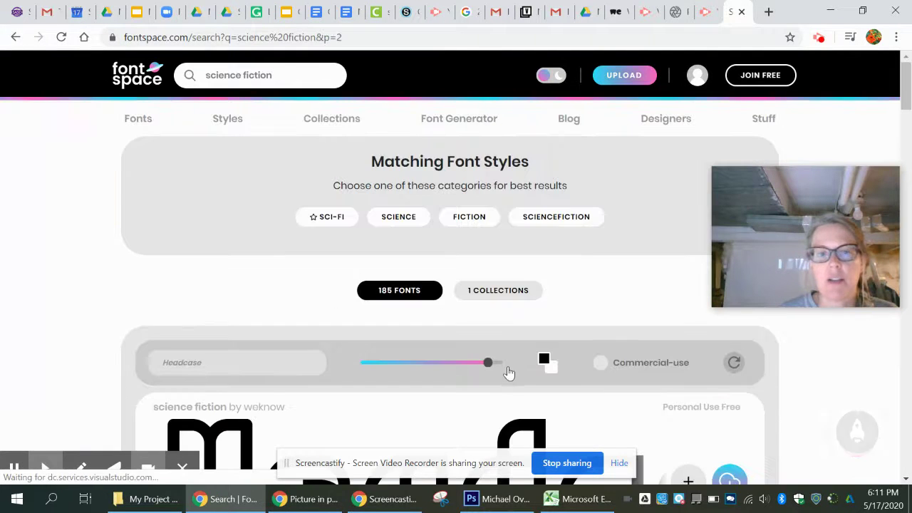
{"action": "scroll", "coordinate": [510, 372], "scroll_direction": "down", "scroll_amount": 2}
{"action": "scroll", "coordinate": [510, 372], "scroll_direction": "down", "scroll_amount": 1}
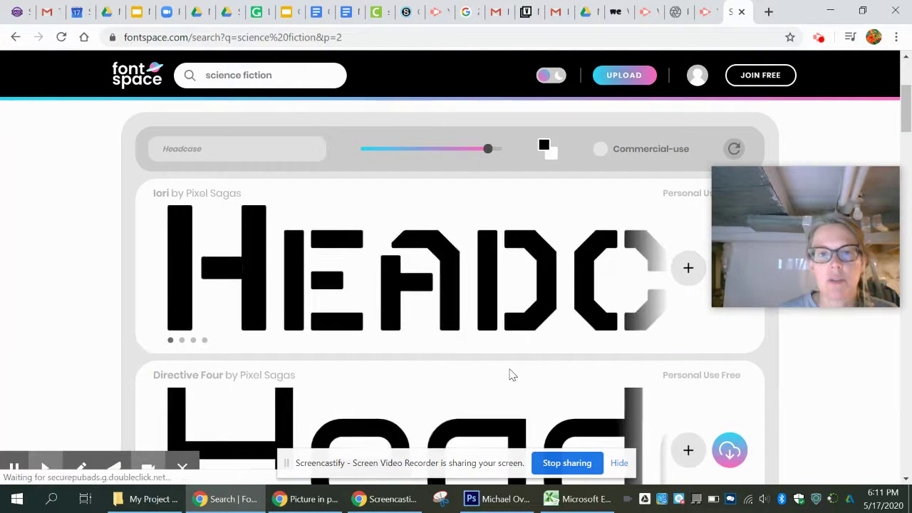
{"action": "scroll", "coordinate": [510, 372], "scroll_direction": "down", "scroll_amount": 2}
{"action": "scroll", "coordinate": [510, 373], "scroll_direction": "down", "scroll_amount": 4}
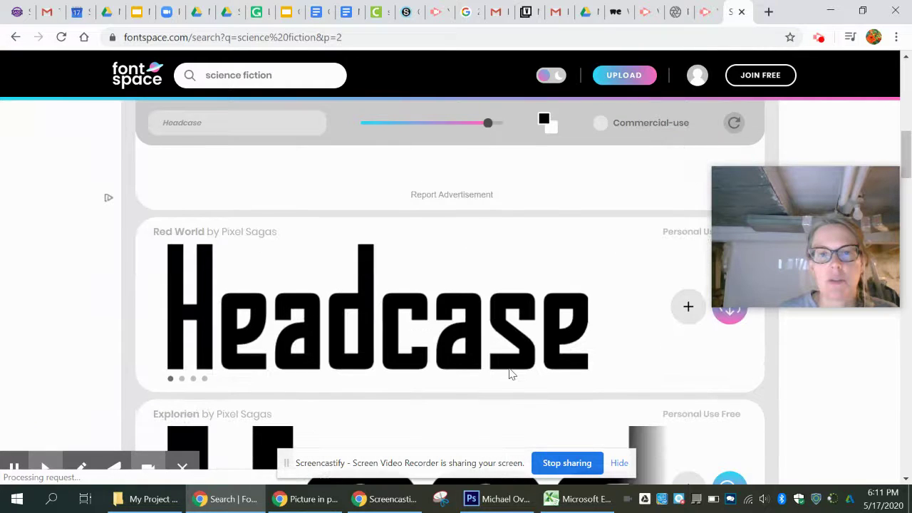
{"action": "scroll", "coordinate": [510, 374], "scroll_direction": "down", "scroll_amount": 2}
{"action": "scroll", "coordinate": [510, 375], "scroll_direction": "down", "scroll_amount": 3}
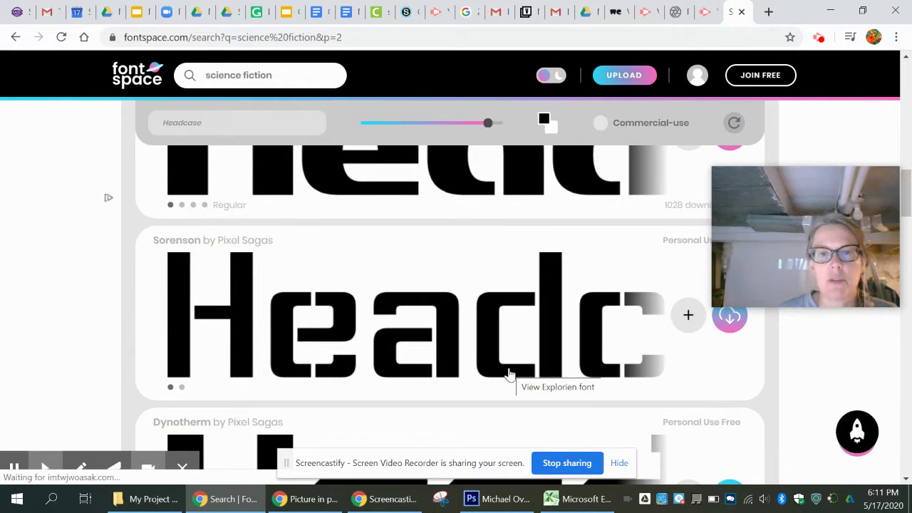
{"action": "scroll", "coordinate": [472, 339], "scroll_direction": "up", "scroll_amount": 2}
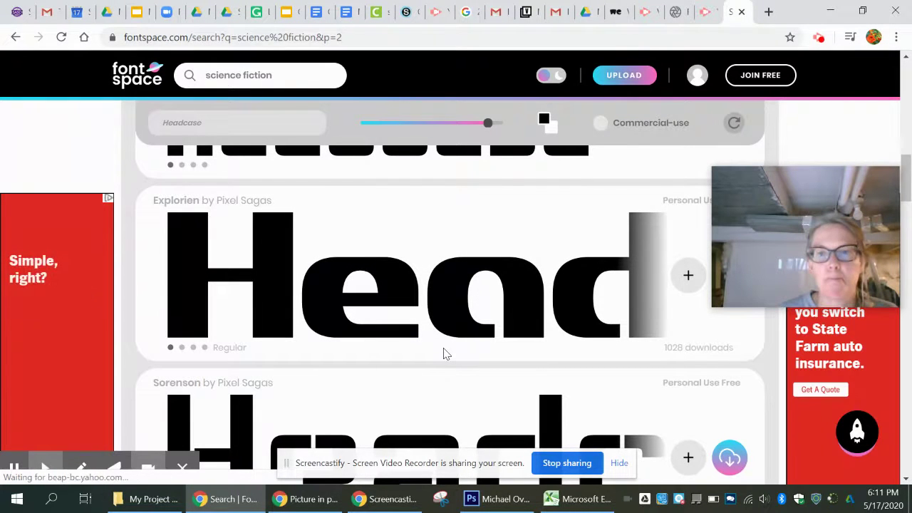
- Open the Sorenson font's page and examine its regular and italic style previews
{"action": "left_click", "coordinate": [444, 354]}
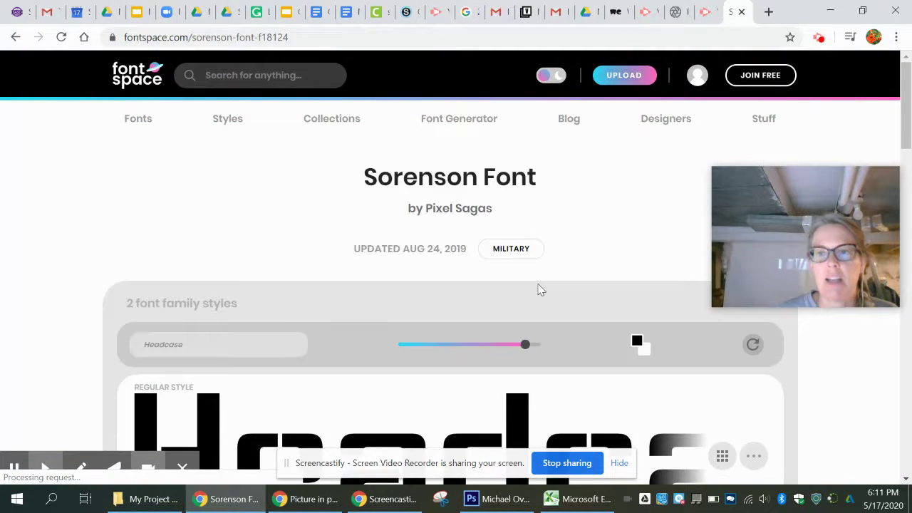
{"action": "left_click_drag", "start_coordinate": [767, 224], "coordinate": [773, 157]}
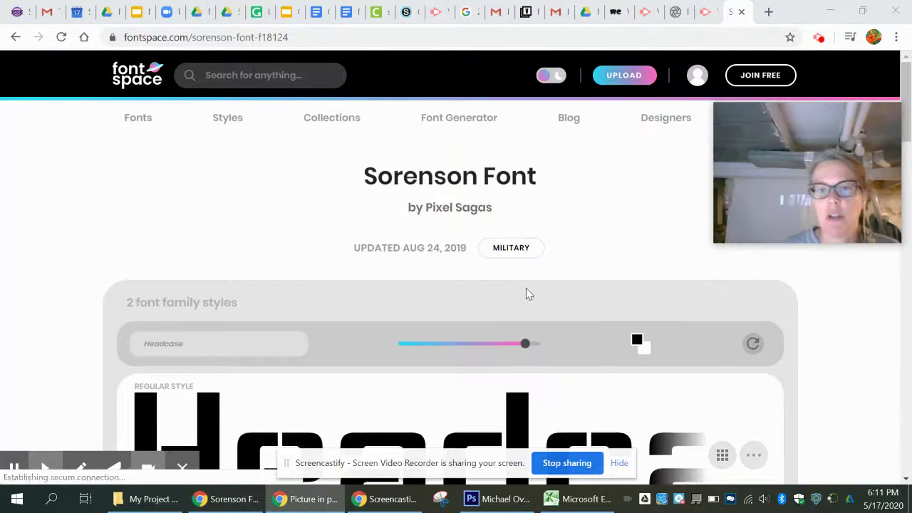
{"action": "scroll", "coordinate": [526, 293], "scroll_direction": "down", "scroll_amount": 2}
{"action": "scroll", "coordinate": [525, 295], "scroll_direction": "down", "scroll_amount": 2}
{"action": "scroll", "coordinate": [527, 314], "scroll_direction": "up", "scroll_amount": 1}
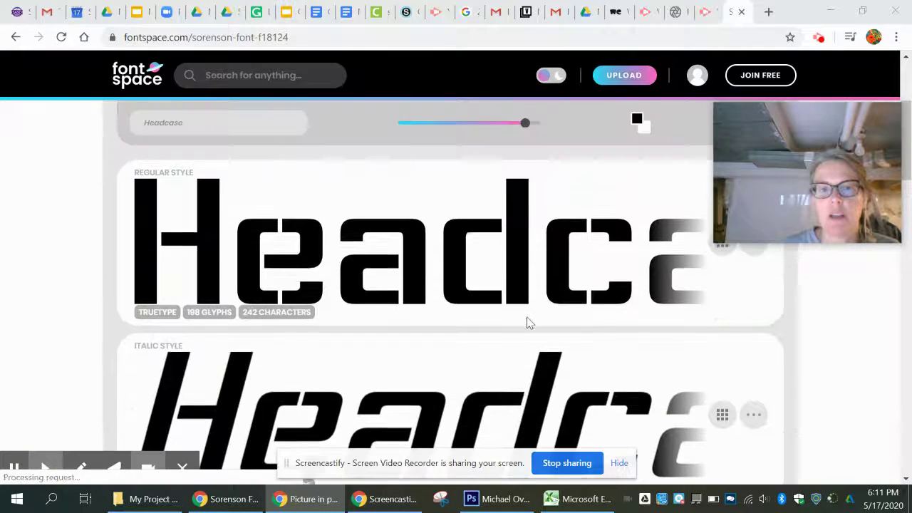
{"action": "scroll", "coordinate": [527, 325], "scroll_direction": "up", "scroll_amount": 2}
{"action": "scroll", "coordinate": [529, 330], "scroll_direction": "down", "scroll_amount": 2}
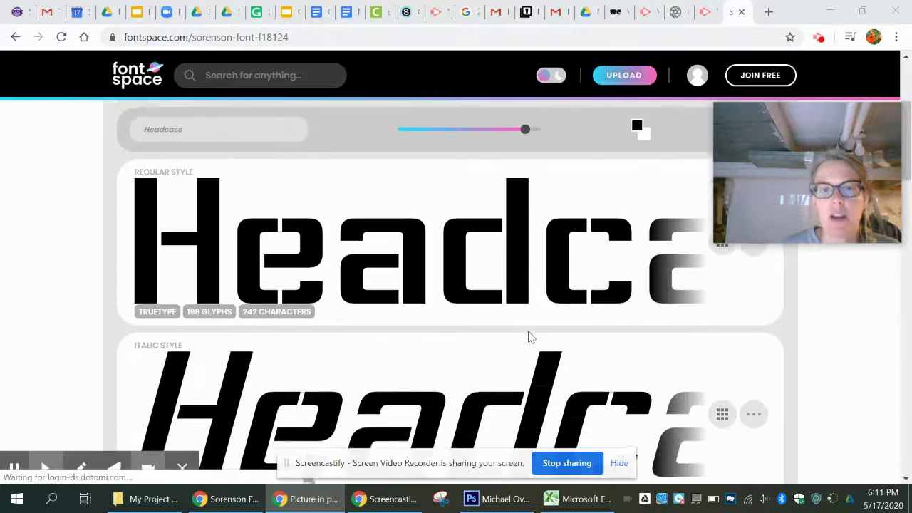
{"action": "scroll", "coordinate": [529, 336], "scroll_direction": "down", "scroll_amount": 1}
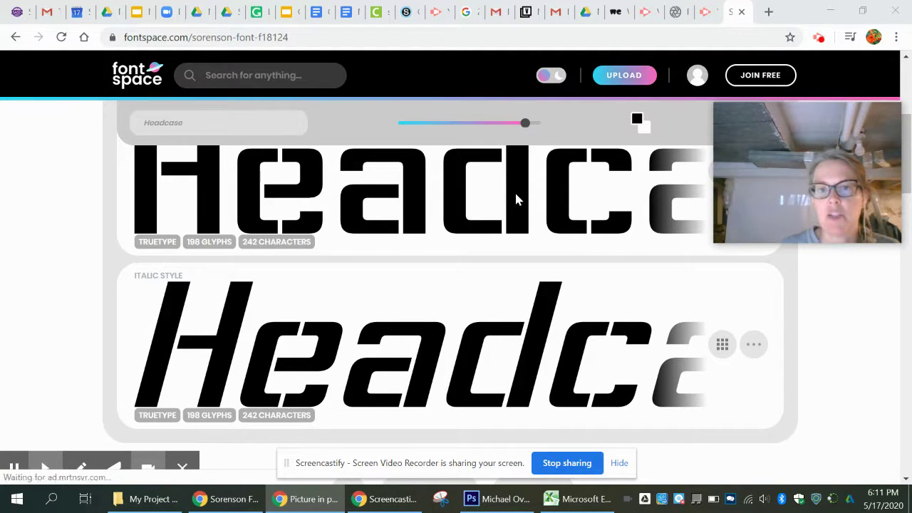
{"action": "scroll", "coordinate": [476, 350], "scroll_direction": "up", "scroll_amount": 1}
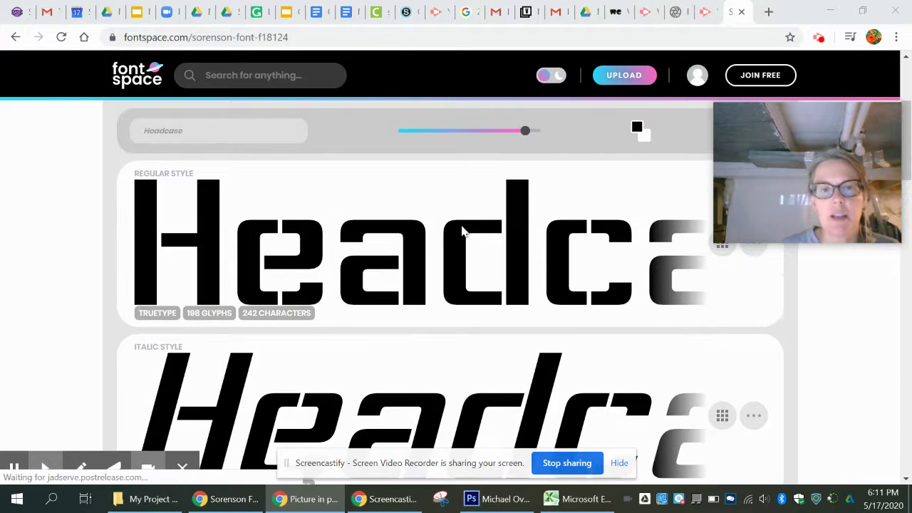
- Reduce the preview font size on the Sorenson page so the whole word Headcase fits in the regular style preview
{"action": "left_click_drag", "start_coordinate": [527, 139], "coordinate": [455, 142]}
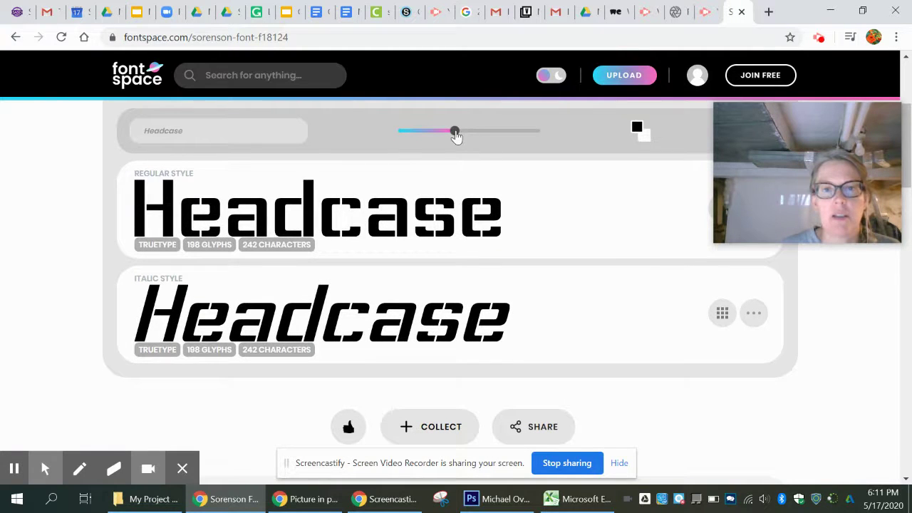
{"action": "left_click_drag", "start_coordinate": [456, 136], "coordinate": [478, 142]}
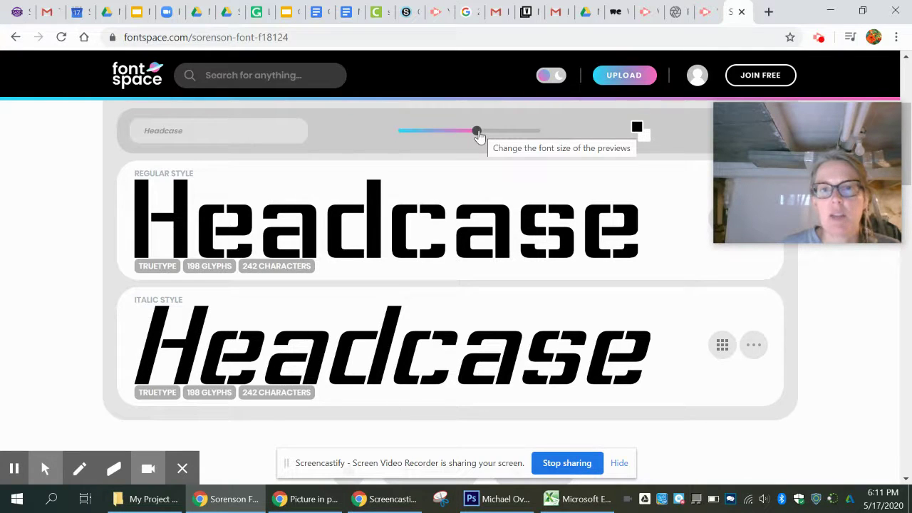
{"action": "left_click_drag", "start_coordinate": [480, 136], "coordinate": [481, 136]}
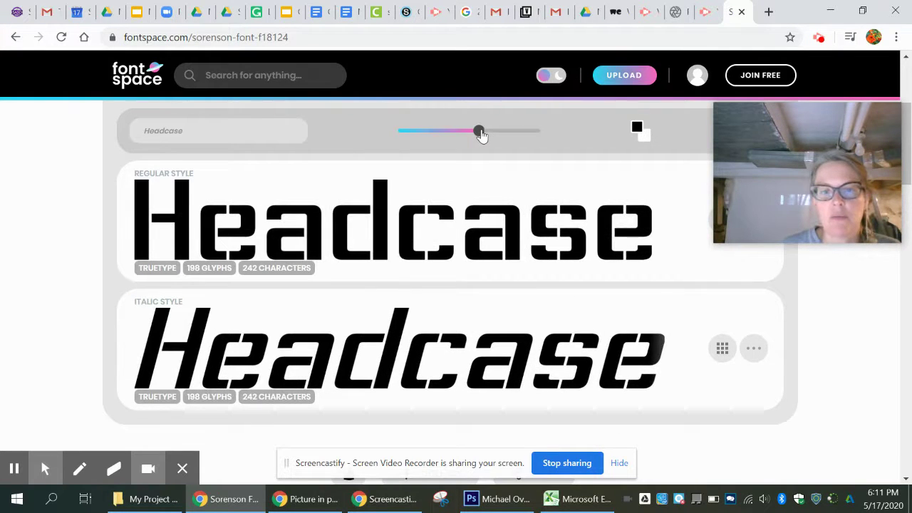
- Capture a rectangular Snipping Tool snip tightly around the word Headcase in Sorenson's regular style preview
{"action": "mouse_move", "coordinate": [306, 499]}
{"action": "left_click", "coordinate": [440, 499]}
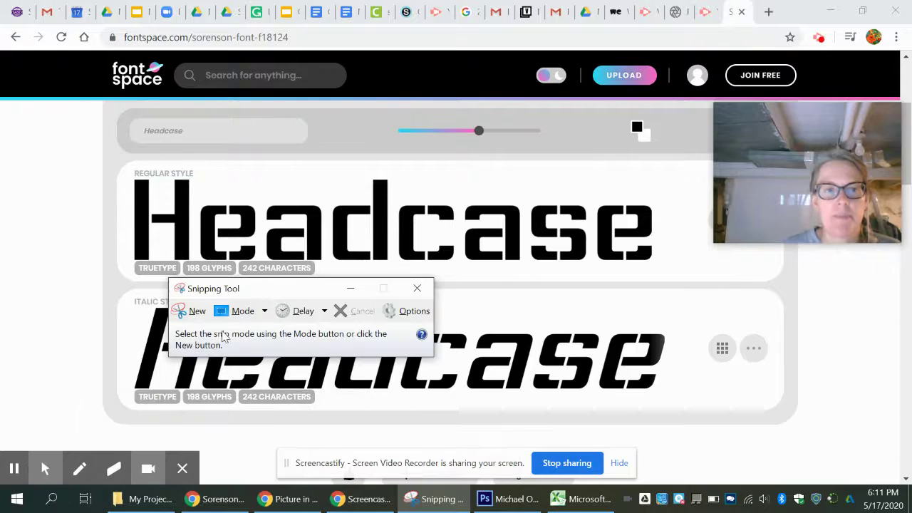
{"action": "left_click", "coordinate": [180, 313]}
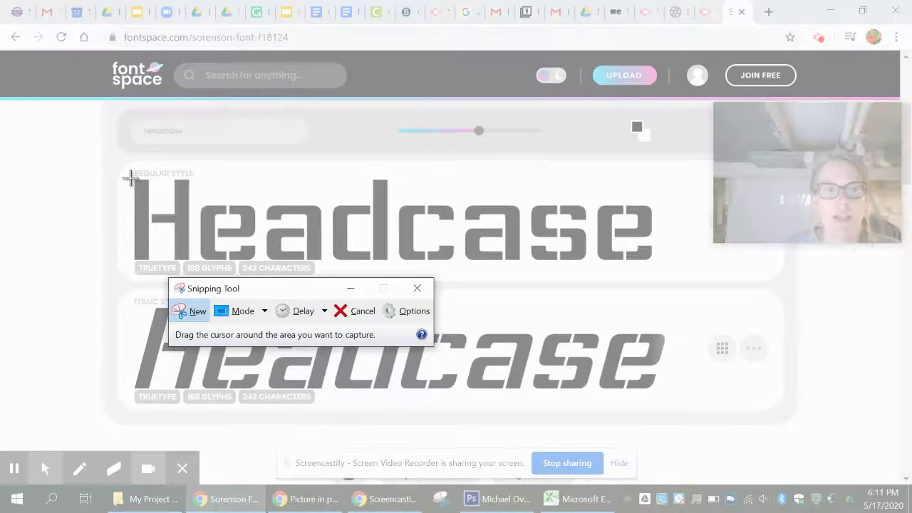
{"action": "left_click_drag", "start_coordinate": [130, 178], "coordinate": [655, 262]}
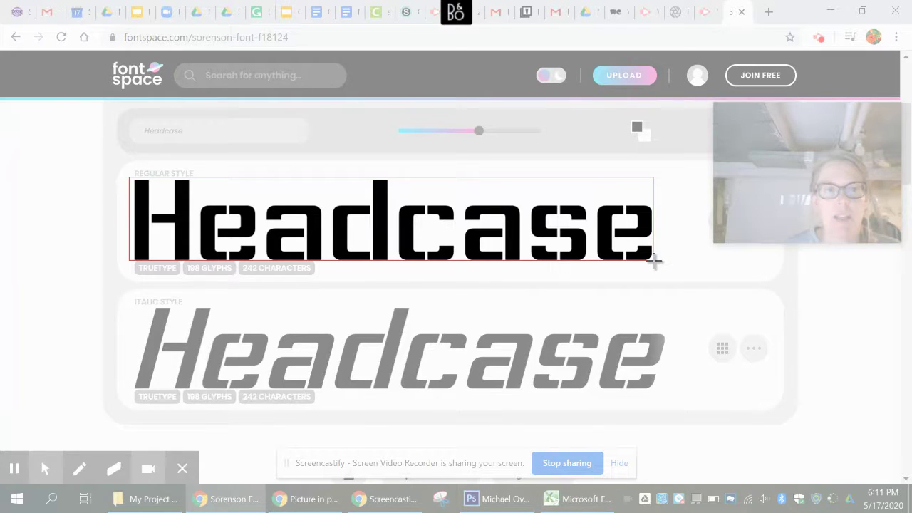
{"action": "left_click_drag", "start_coordinate": [654, 262], "coordinate": [653, 261]}
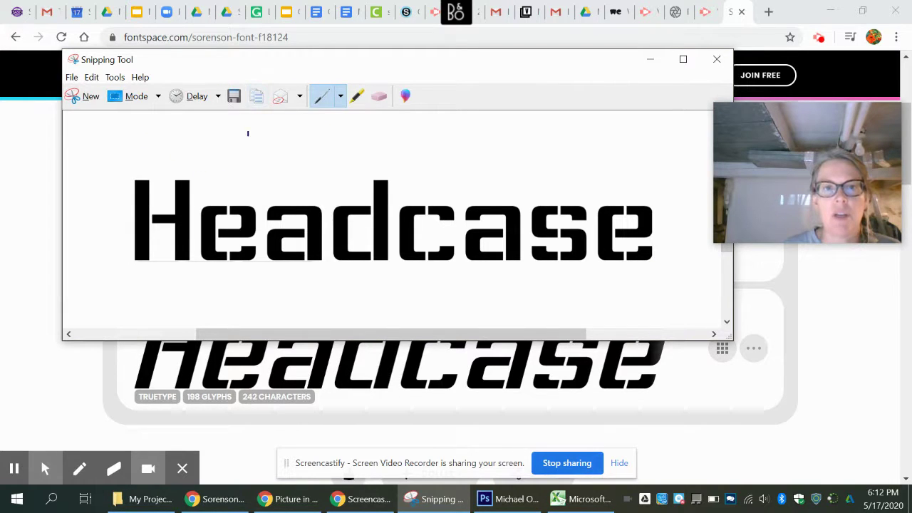
- Switch to the poster in Pixlr E and paste the Headcase snip as a new layer
{"action": "left_click", "coordinate": [671, 15]}
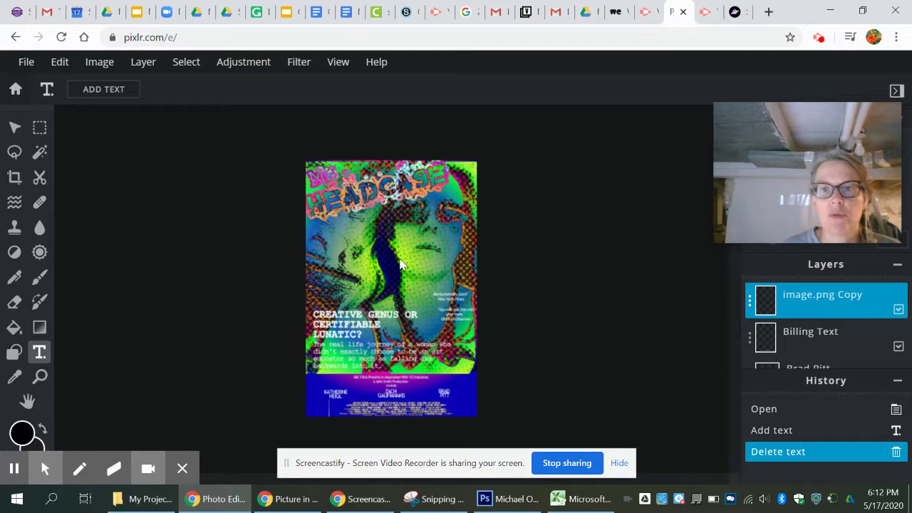
{"action": "left_click", "coordinate": [59, 65]}
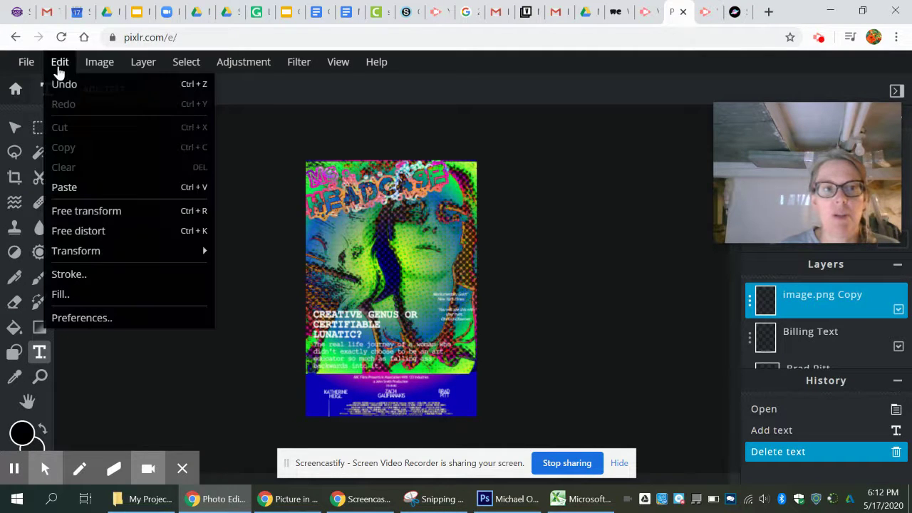
{"action": "left_click", "coordinate": [99, 189]}
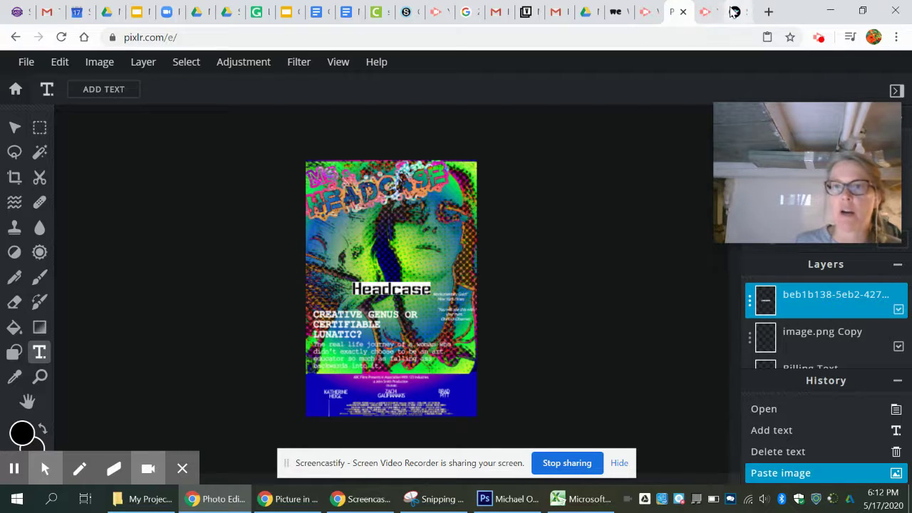
{"action": "left_click", "coordinate": [371, 293]}
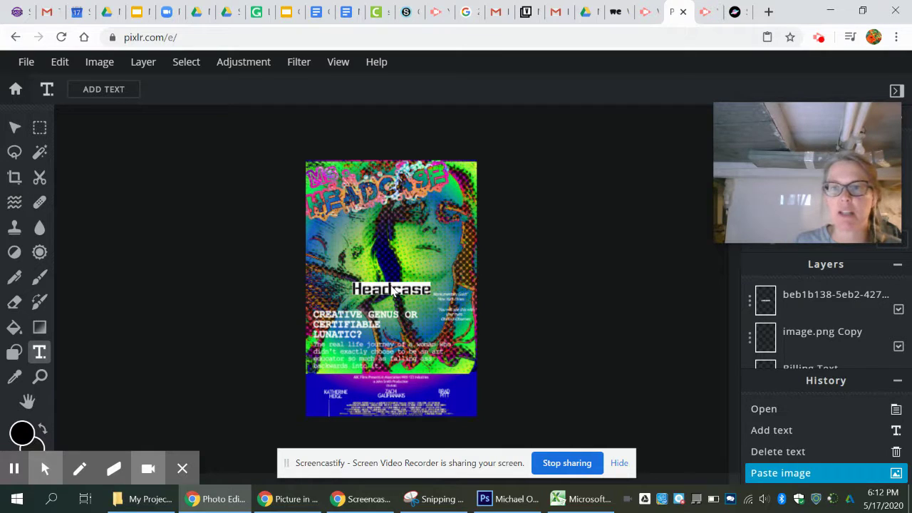
{"action": "left_click", "coordinate": [371, 290]}
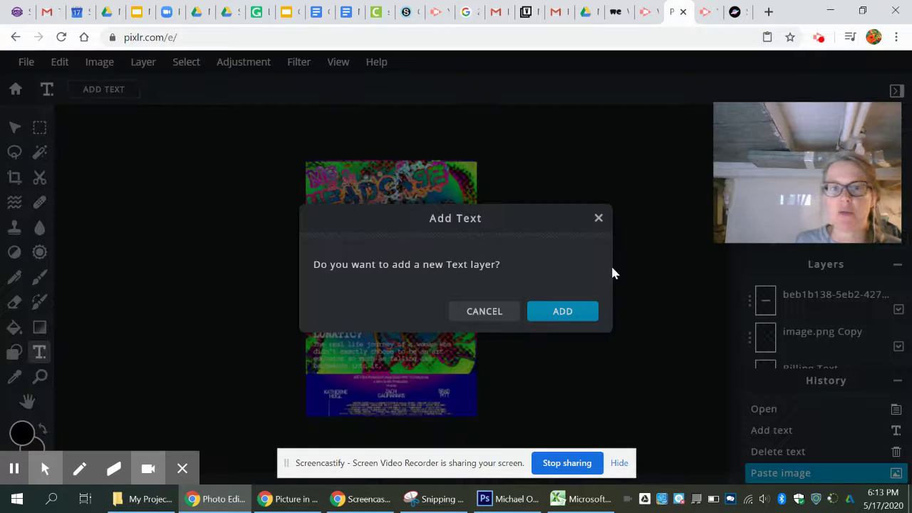
{"action": "left_click", "coordinate": [598, 219]}
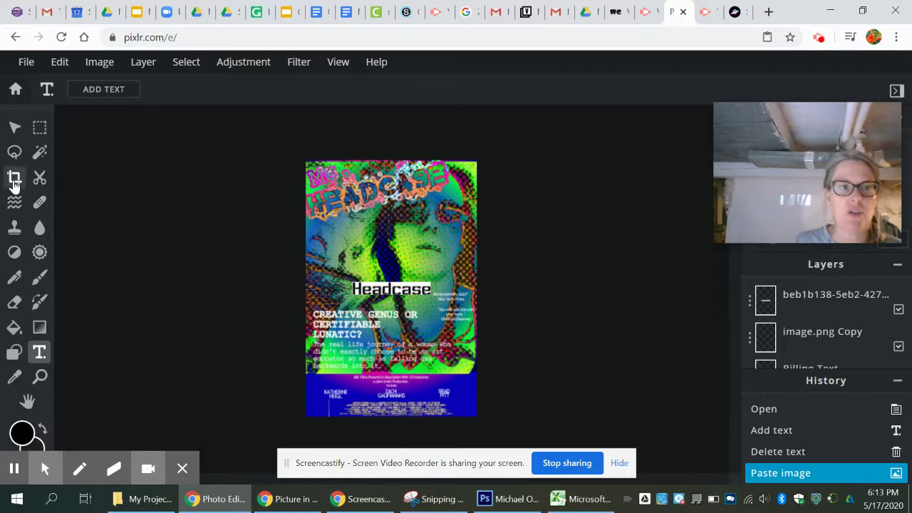
- Cut out the white background of the pasted Headcase layer with the Cutout magic wand, using remove mode and a tolerance of 32
{"action": "left_click", "coordinate": [40, 130]}
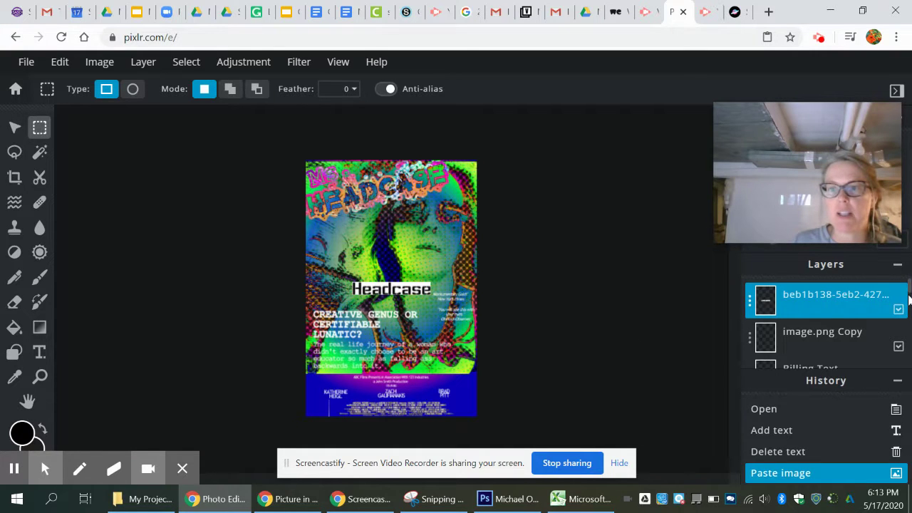
{"action": "left_click", "coordinate": [39, 177]}
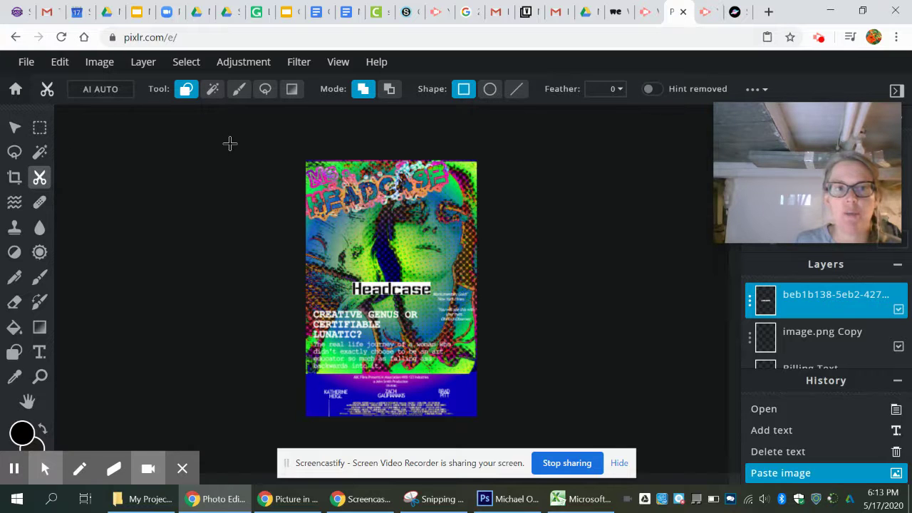
{"action": "left_click", "coordinate": [212, 89]}
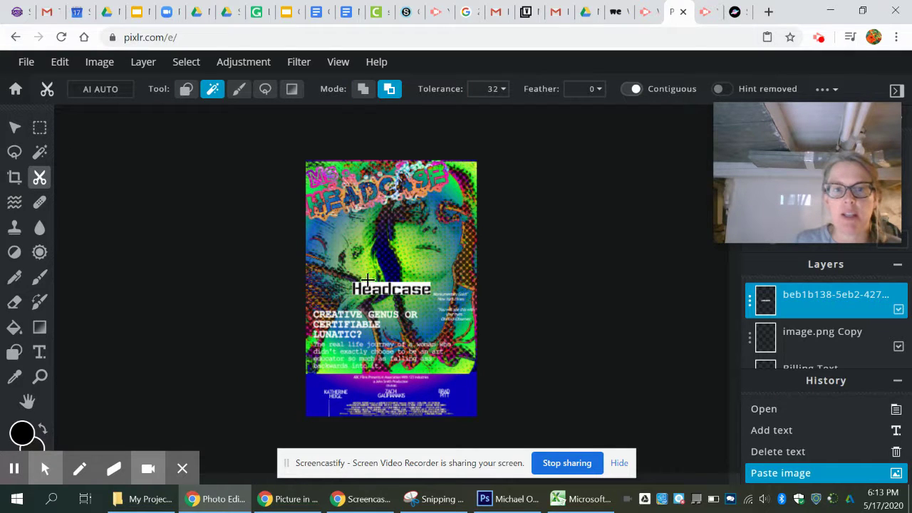
{"action": "left_click", "coordinate": [385, 292]}
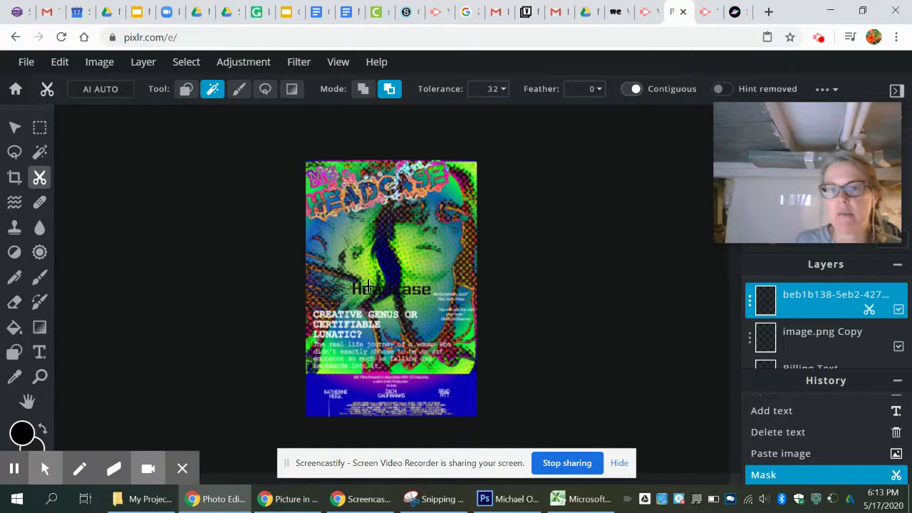
- Free transform the Headcase layer to 2265 x 1058, place it below the existing title at left 68, top 691, and apply the transform
{"action": "left_click", "coordinate": [104, 67]}
{"action": "left_click", "coordinate": [66, 66]}
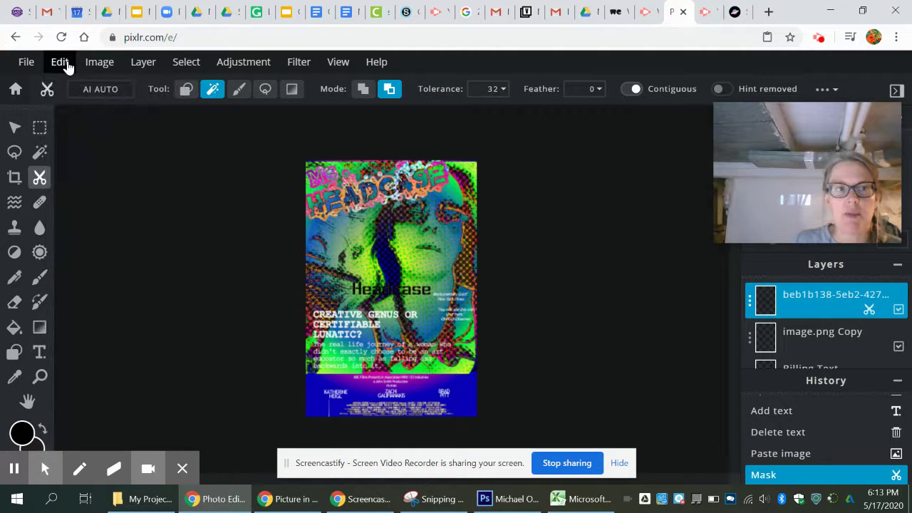
{"action": "left_click", "coordinate": [63, 63]}
{"action": "mouse_move", "coordinate": [84, 250]}
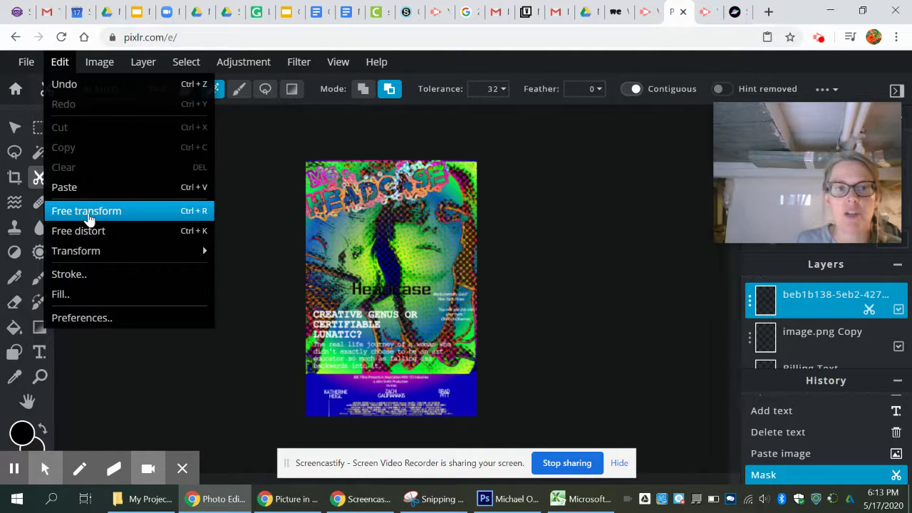
{"action": "left_click", "coordinate": [89, 212]}
{"action": "left_click_drag", "start_coordinate": [351, 281], "coordinate": [282, 225]}
{"action": "mouse_move", "coordinate": [432, 294]}
{"action": "left_mouse_down"}
{"action": "mouse_move", "coordinate": [456, 306]}
{"action": "mouse_move", "coordinate": [444, 300]}
{"action": "left_mouse_up"}
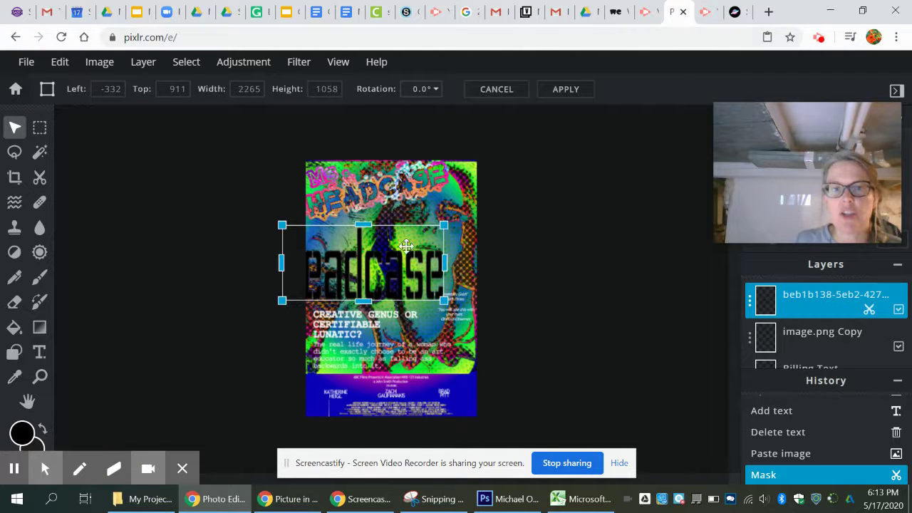
{"action": "left_click_drag", "start_coordinate": [381, 249], "coordinate": [407, 235]}
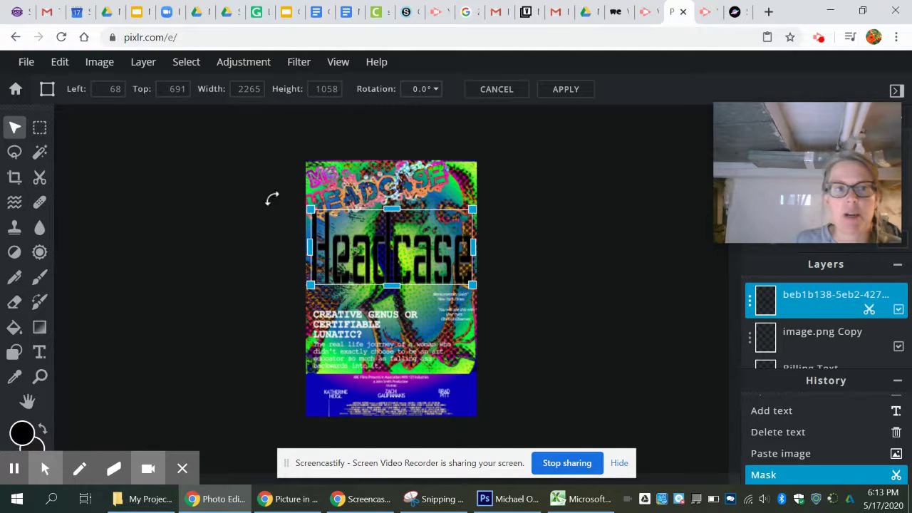
{"action": "left_click", "coordinate": [67, 60]}
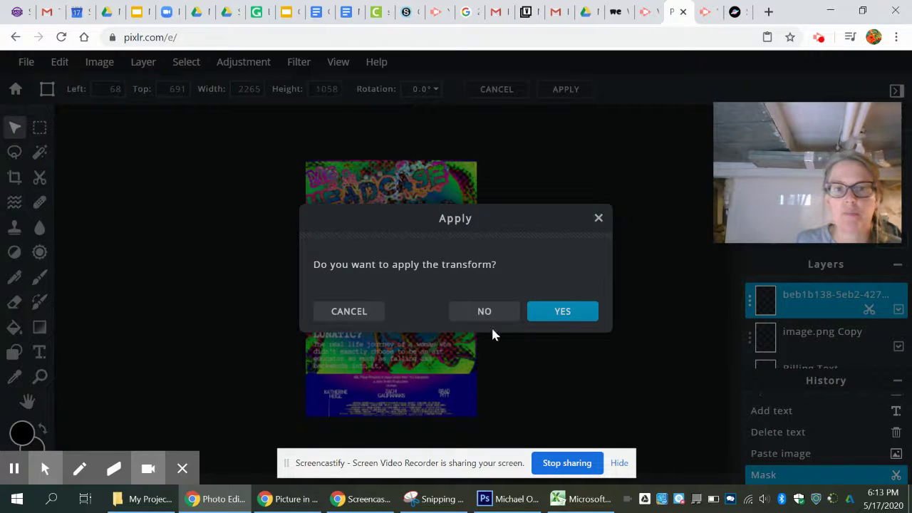
{"action": "left_click", "coordinate": [563, 311]}
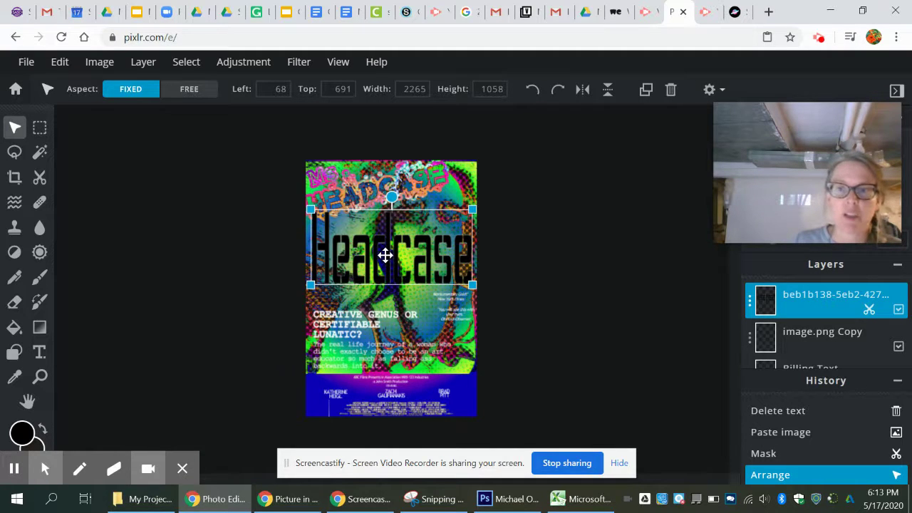
- Delete the pasted Headcase title layer from the poster
{"action": "left_click", "coordinate": [730, 20]}
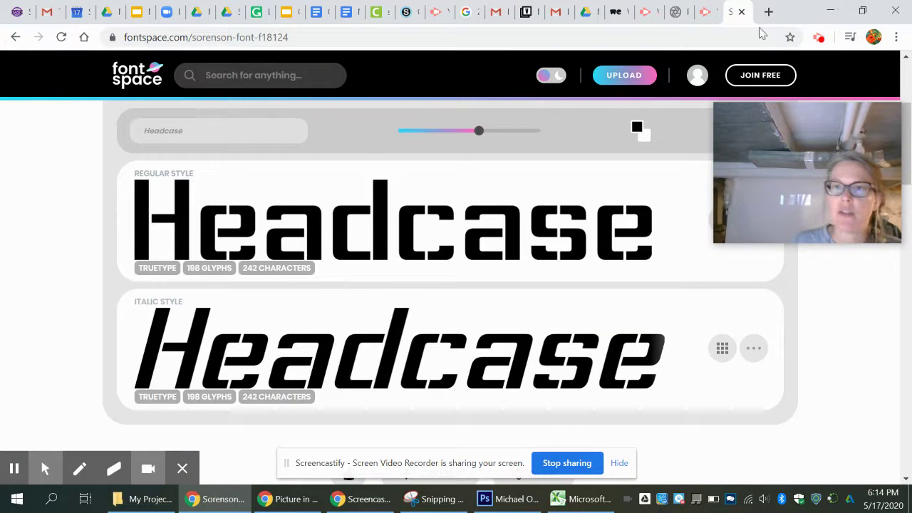
{"action": "left_click", "coordinate": [676, 18]}
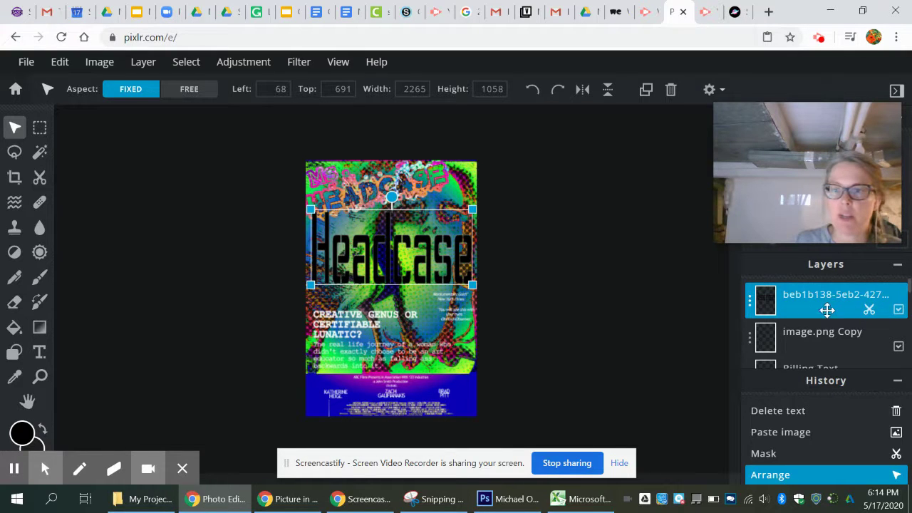
{"action": "left_click", "coordinate": [749, 303]}
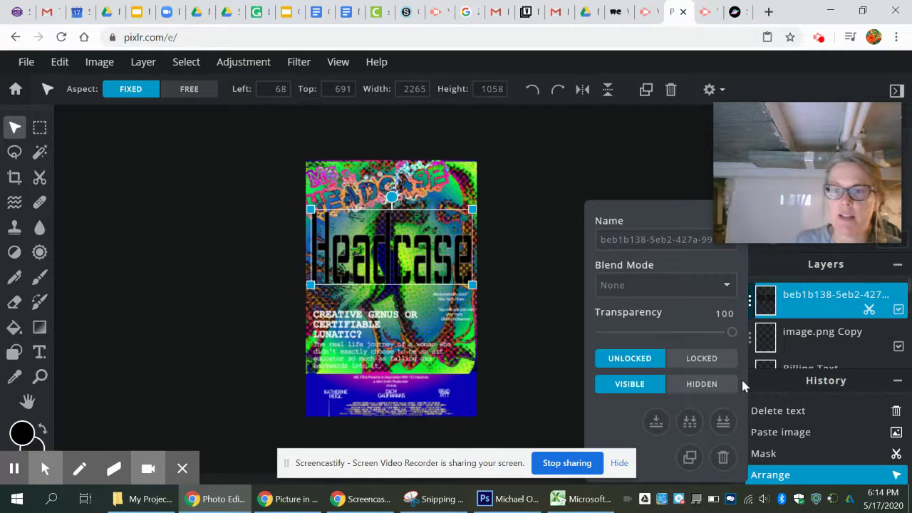
{"action": "left_click", "coordinate": [723, 456]}
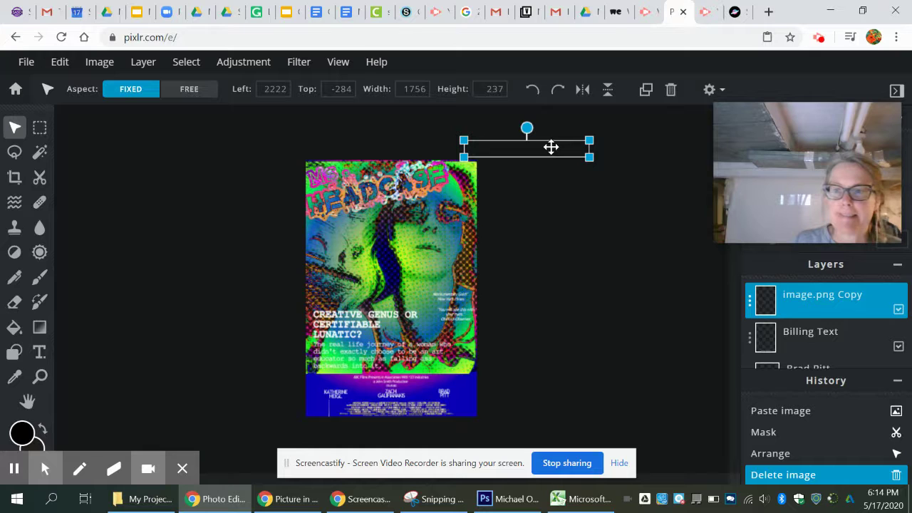
- Move the image.png Copy layer onto the poster to identify it, and delete that layer
{"action": "left_click_drag", "start_coordinate": [551, 146], "coordinate": [455, 237]}
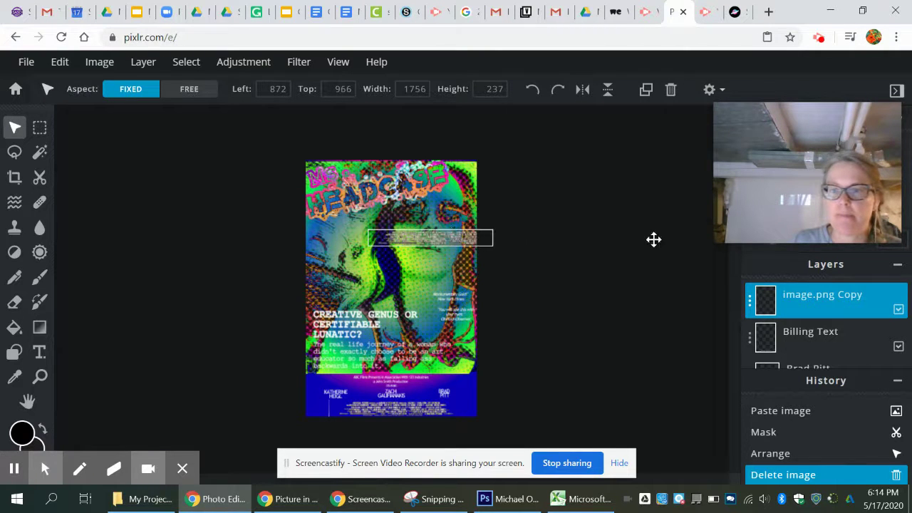
{"action": "left_click", "coordinate": [752, 303]}
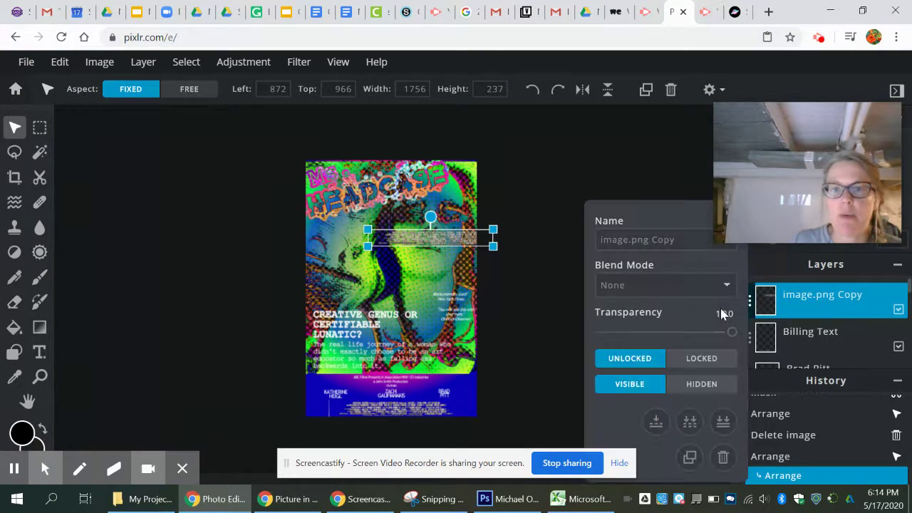
{"action": "left_click", "coordinate": [722, 459]}
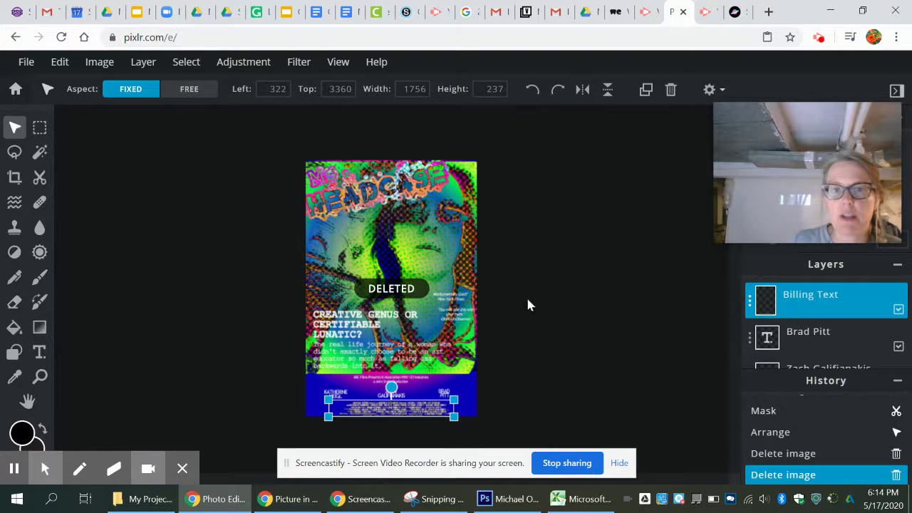
{"action": "left_click", "coordinate": [547, 331]}
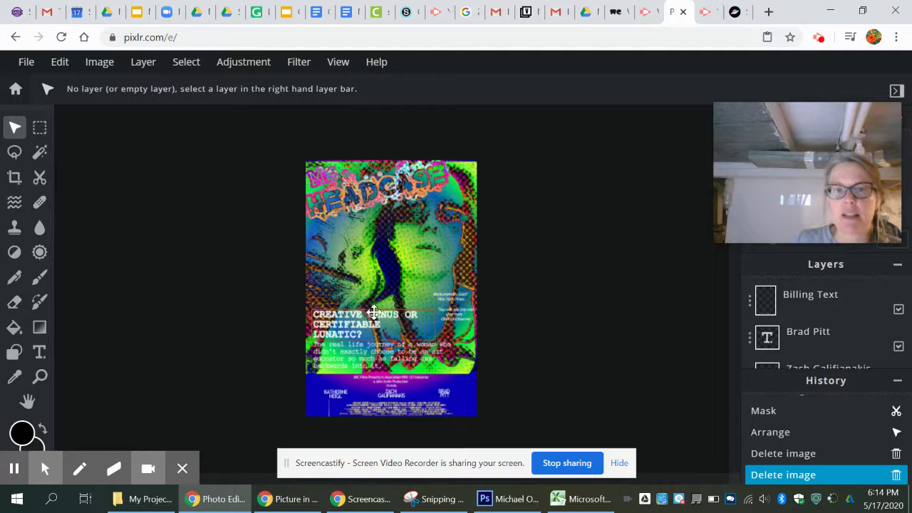
- Copy the poster's tagline text "Creative genus or certifiable lunatic?" from its text layer
{"action": "left_click", "coordinate": [734, 11]}
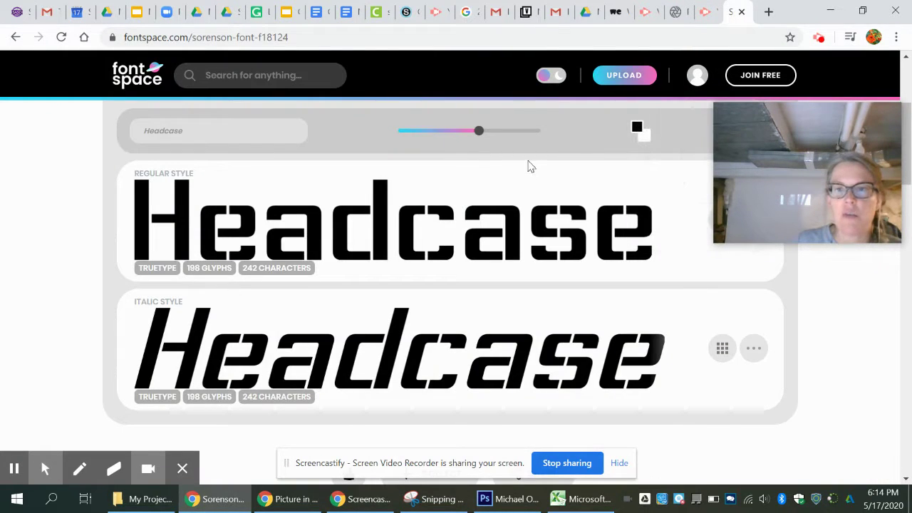
{"action": "left_click", "coordinate": [675, 11]}
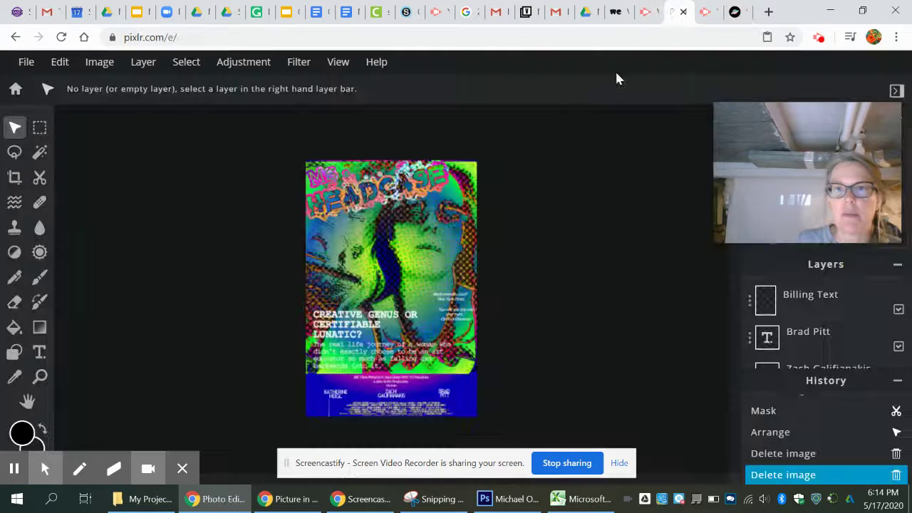
{"action": "double_click", "coordinate": [405, 328]}
{"action": "key", "text": "ctrl+c"}
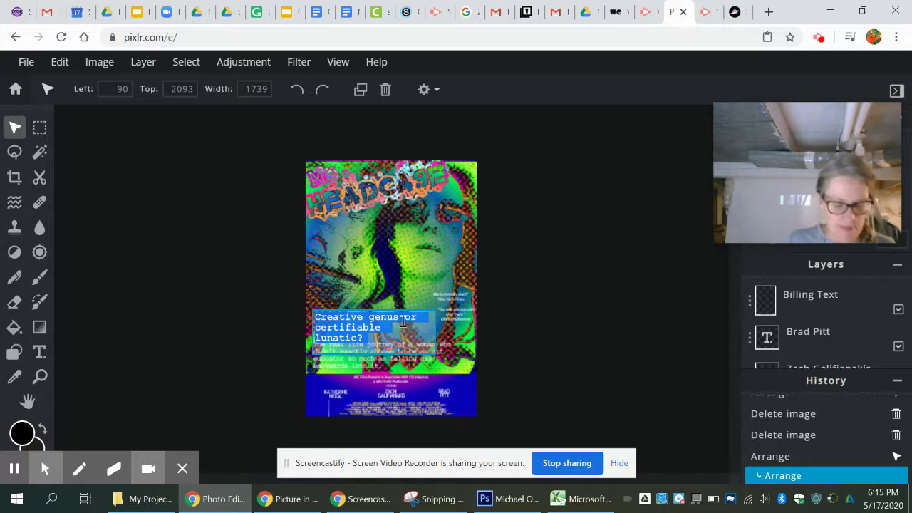
- Replace Headcase in the preview text on FontSpace's Sorenson page with the copied tagline "Creative genus or certifiable lunatic?"
{"action": "left_click", "coordinate": [733, 12]}
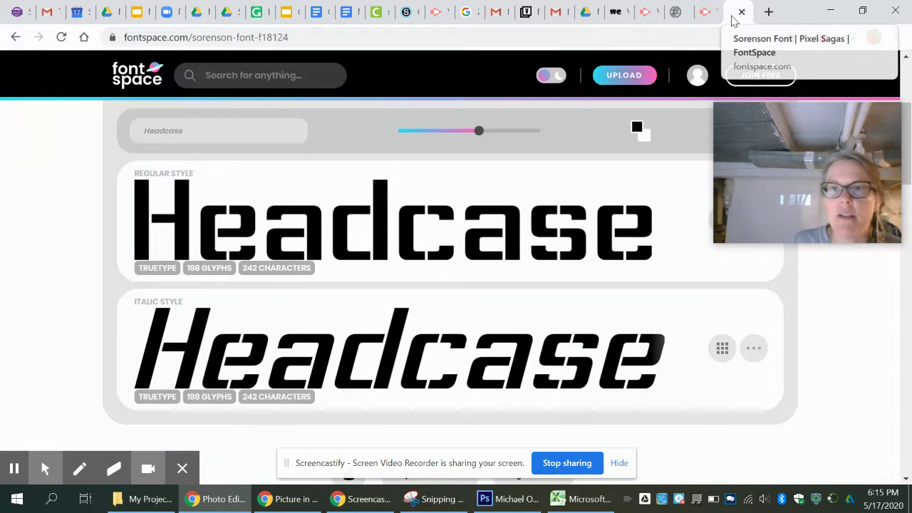
{"action": "left_click", "coordinate": [242, 131]}
{"action": "key", "text": "ctrl+v"}
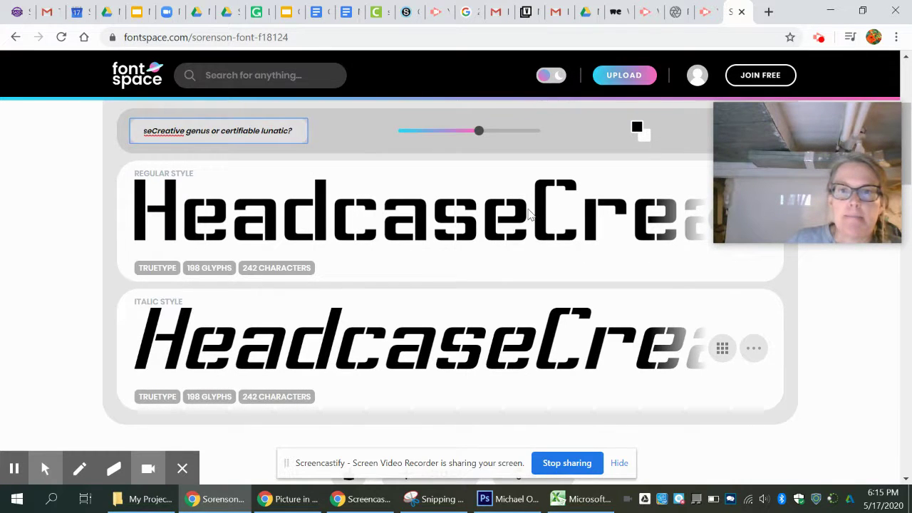
{"action": "left_click", "coordinate": [519, 219]}
{"action": "left_click_drag", "start_coordinate": [182, 131], "coordinate": [121, 137]}
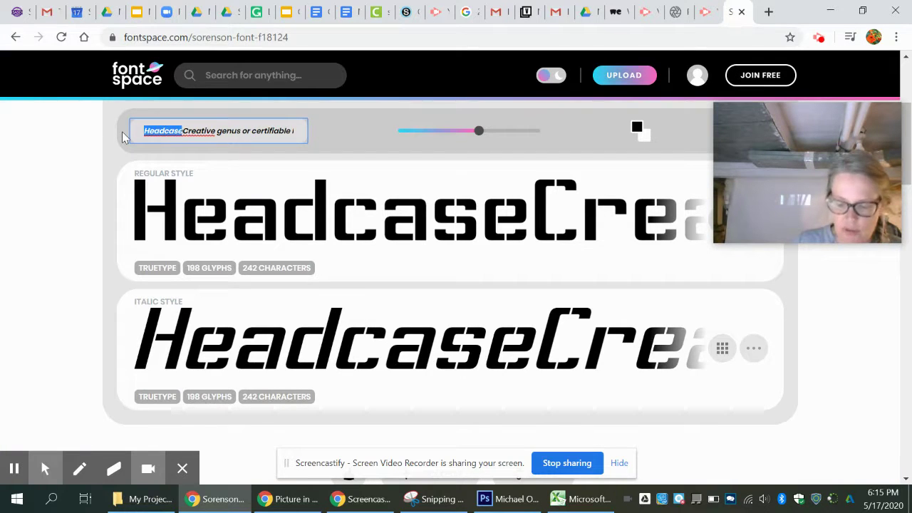
{"action": "key", "text": "BackSpace"}
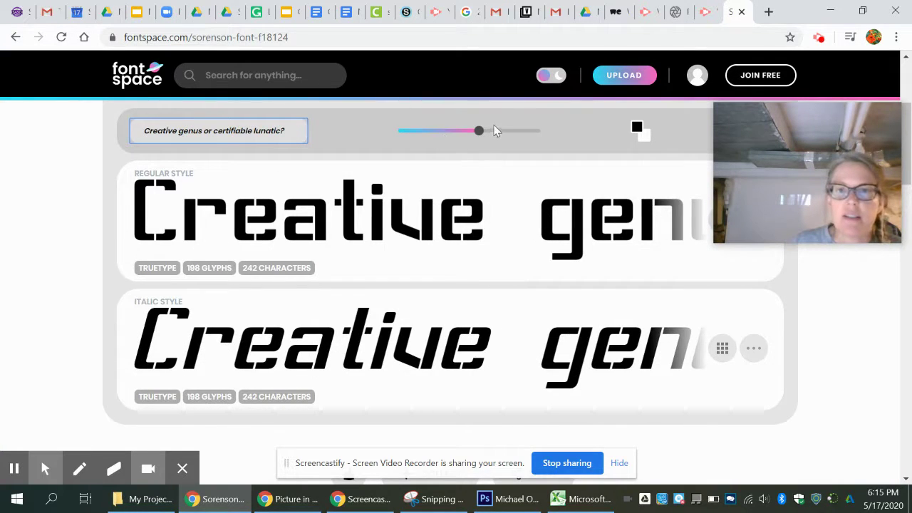
- Reduce the FontSpace preview size until the whole tagline fits on one line, and switch to the Pixlr E poster
{"action": "left_click_drag", "start_coordinate": [478, 136], "coordinate": [455, 155]}
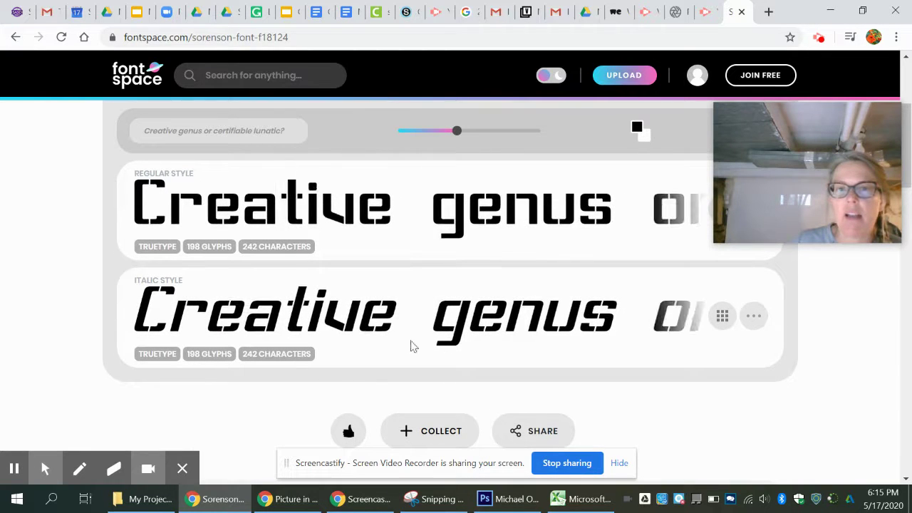
{"action": "left_click_drag", "start_coordinate": [455, 136], "coordinate": [425, 139]}
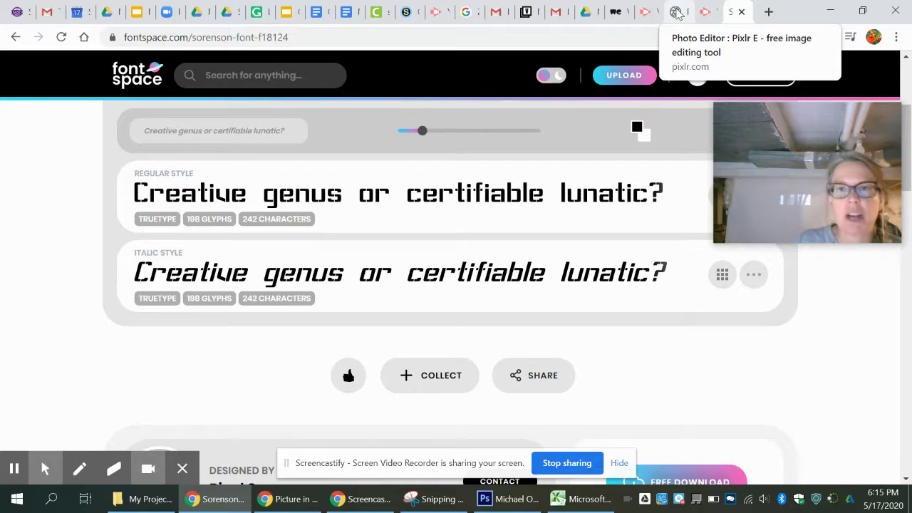
{"action": "left_click", "coordinate": [676, 12]}
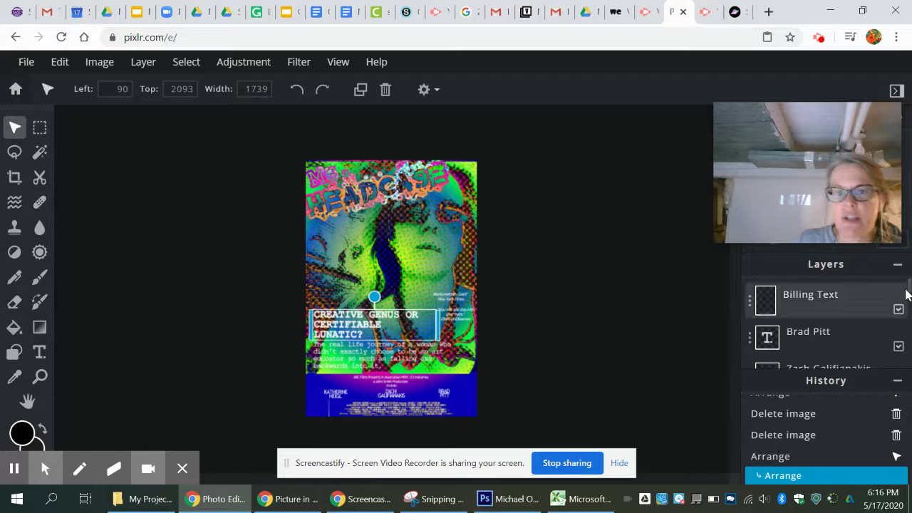
- Open the tagline "Creative genus or certifiable lunatic?" for editing with the Text tool and select all of its text
{"action": "left_click_drag", "start_coordinate": [907, 294], "coordinate": [908, 341]}
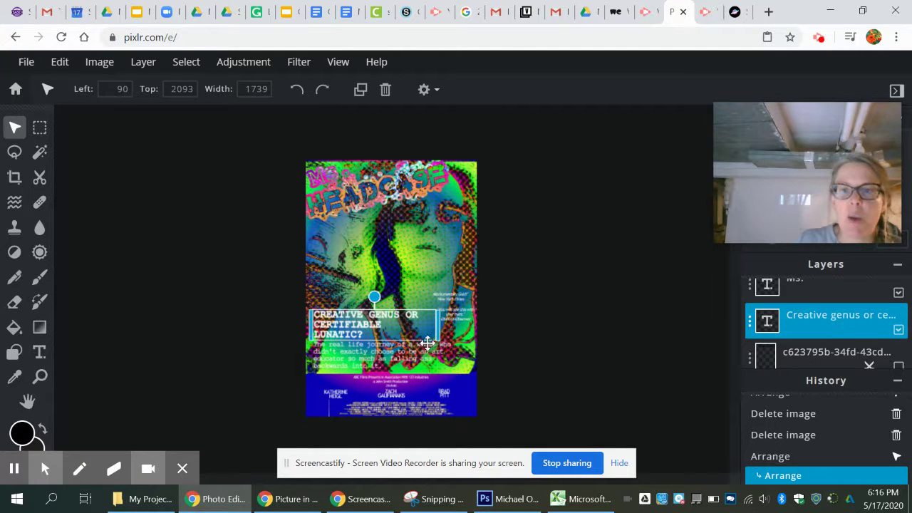
{"action": "left_click", "coordinate": [37, 355]}
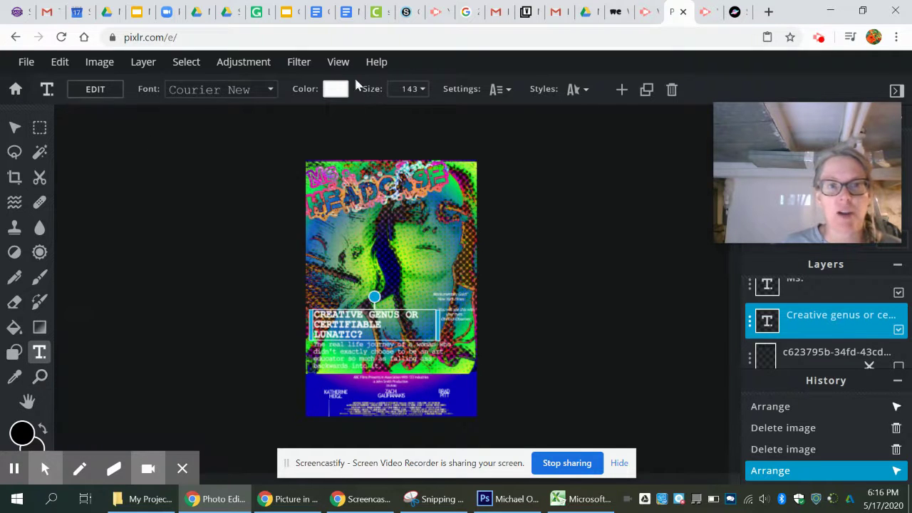
{"action": "left_click", "coordinate": [376, 329]}
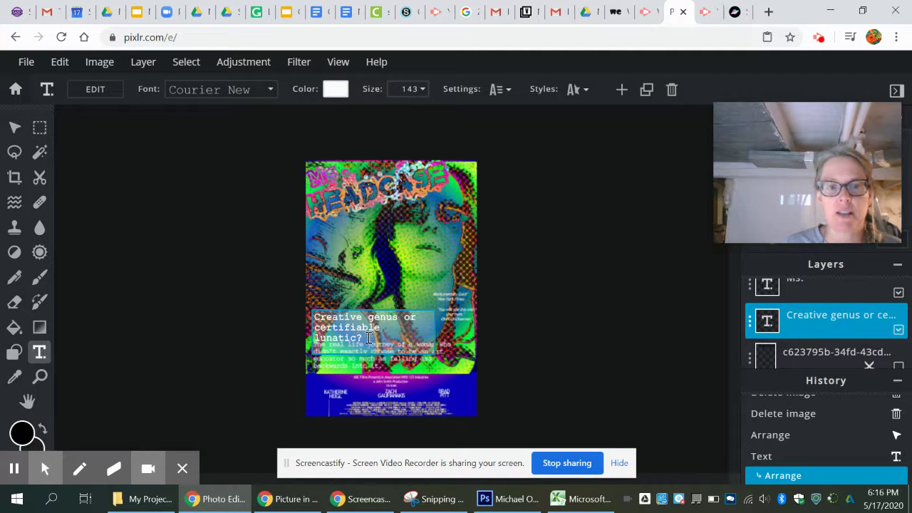
{"action": "left_click_drag", "start_coordinate": [368, 338], "coordinate": [470, 276]}
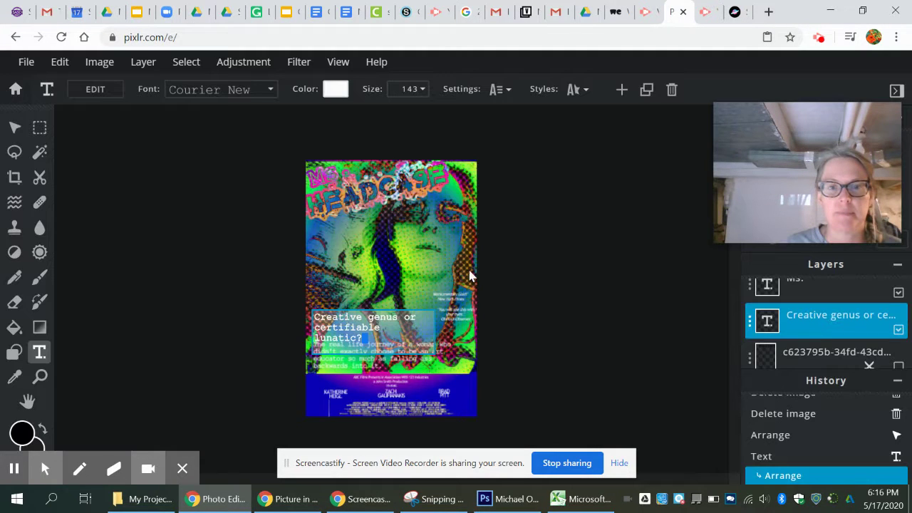
{"action": "double_click", "coordinate": [360, 332]}
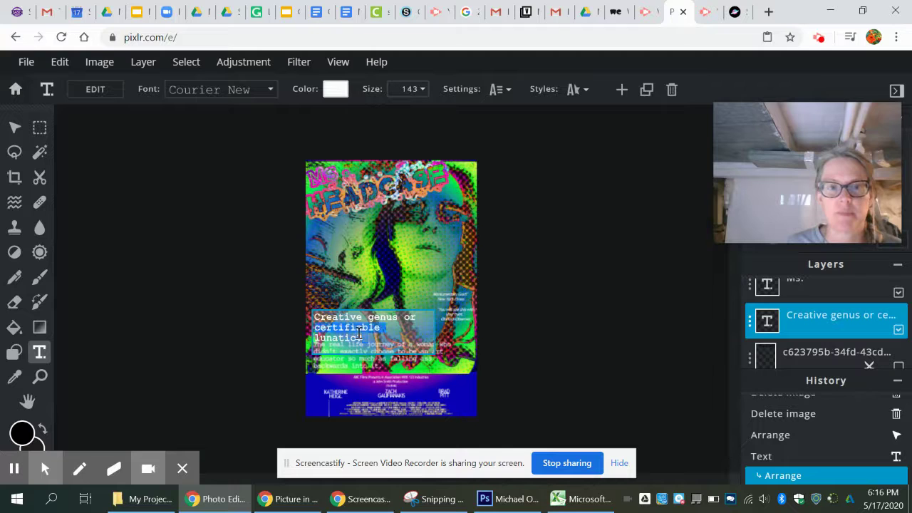
{"action": "left_click", "coordinate": [365, 335]}
{"action": "left_click_drag", "start_coordinate": [366, 335], "coordinate": [318, 319]}
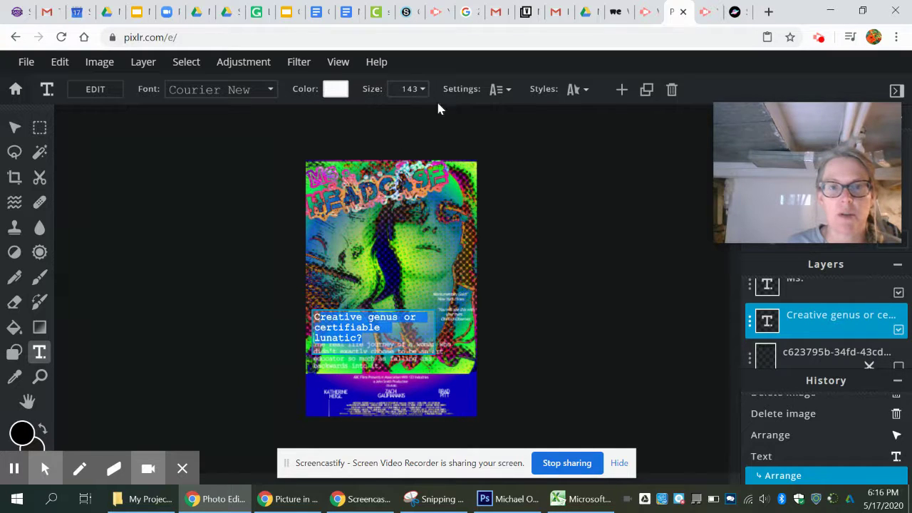
- Open the tagline's text settings beside the poster, and toggle its uppercase option off and back on
{"action": "left_click", "coordinate": [496, 90]}
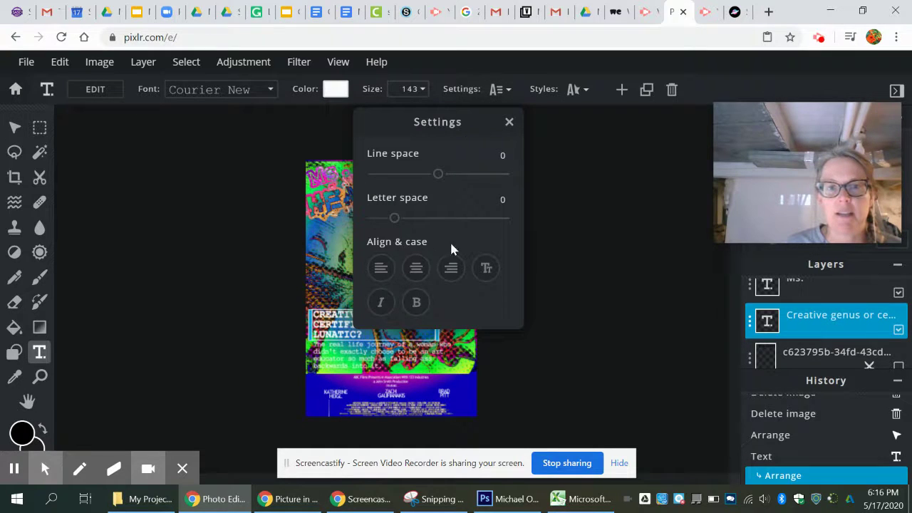
{"action": "left_click", "coordinate": [418, 269]}
{"action": "left_click_drag", "start_coordinate": [442, 116], "coordinate": [600, 150]}
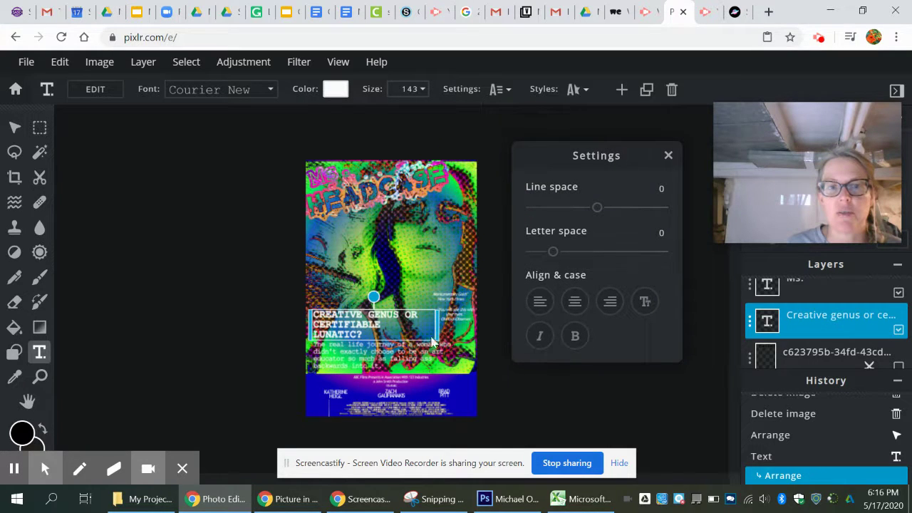
{"action": "left_click", "coordinate": [643, 302]}
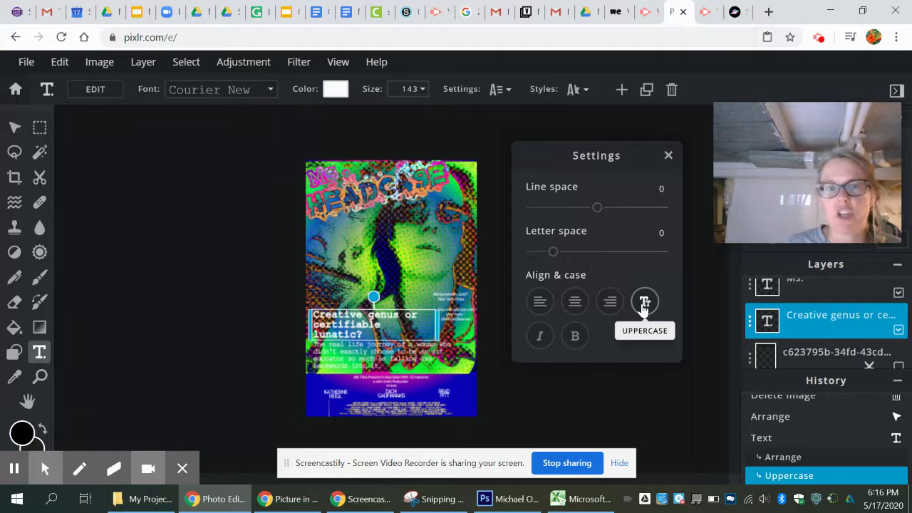
{"action": "left_click", "coordinate": [643, 302]}
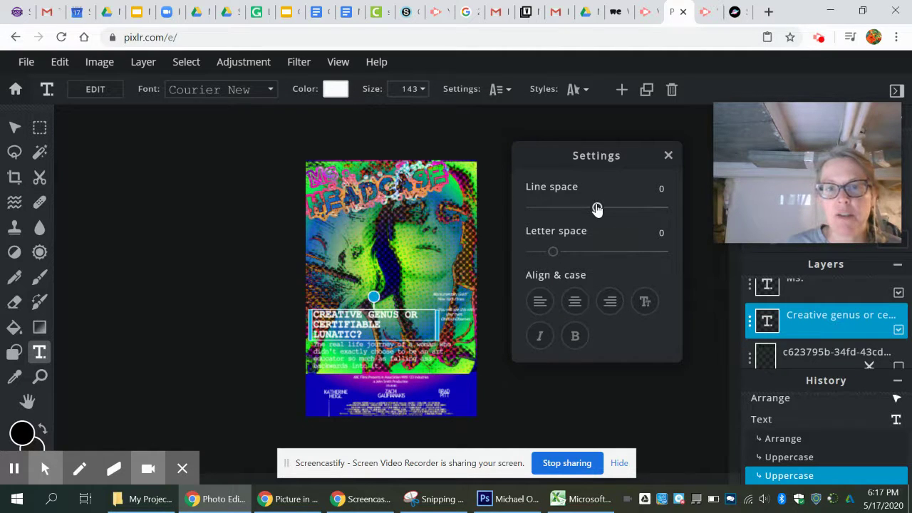
- Set the tagline's line space to -23, and try centre alignment before returning the text to left alignment
{"action": "left_click_drag", "start_coordinate": [597, 208], "coordinate": [582, 212]}
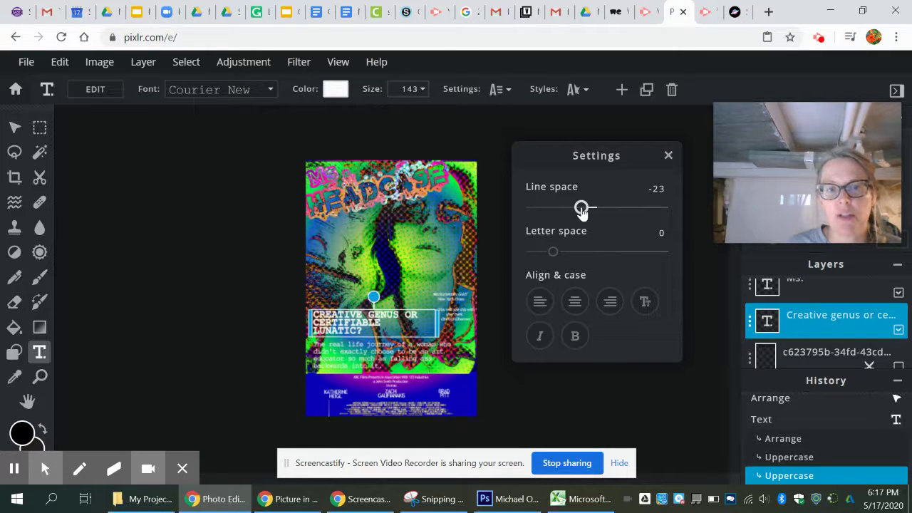
{"action": "left_click_drag", "start_coordinate": [582, 213], "coordinate": [583, 213]}
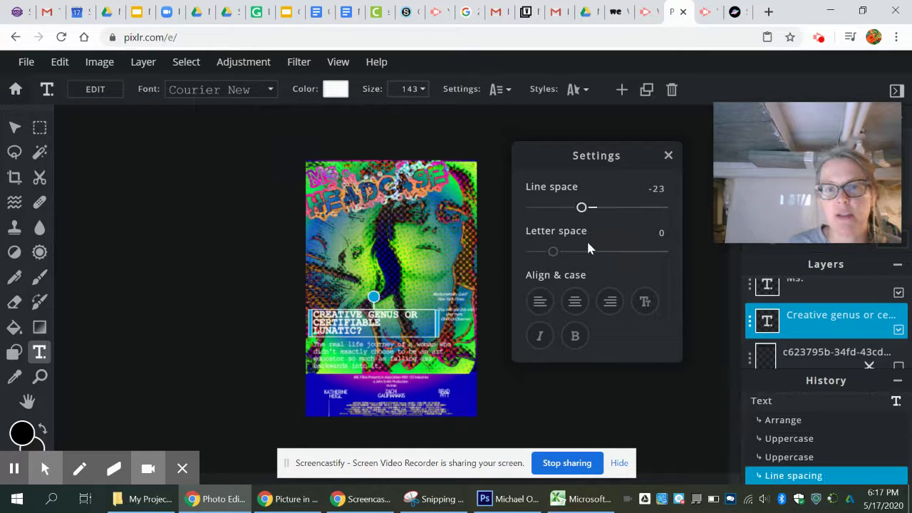
{"action": "left_click", "coordinate": [575, 305]}
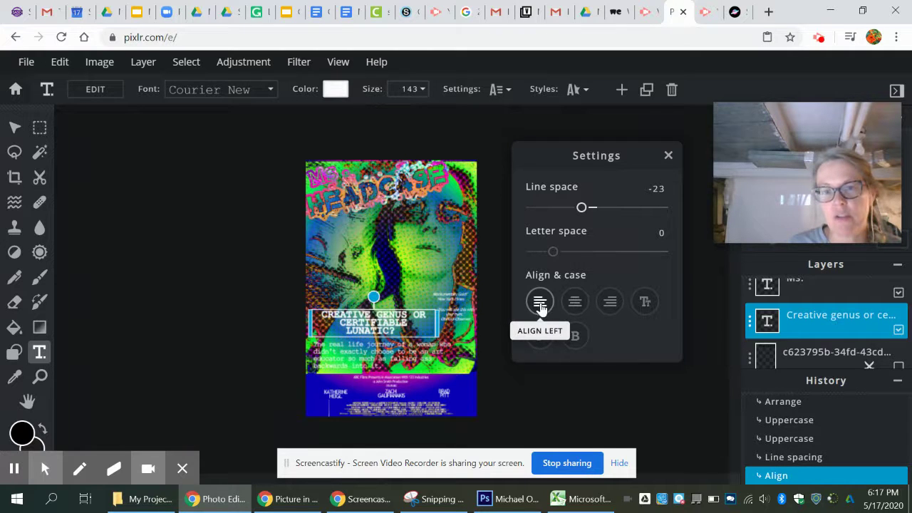
{"action": "left_click", "coordinate": [540, 303]}
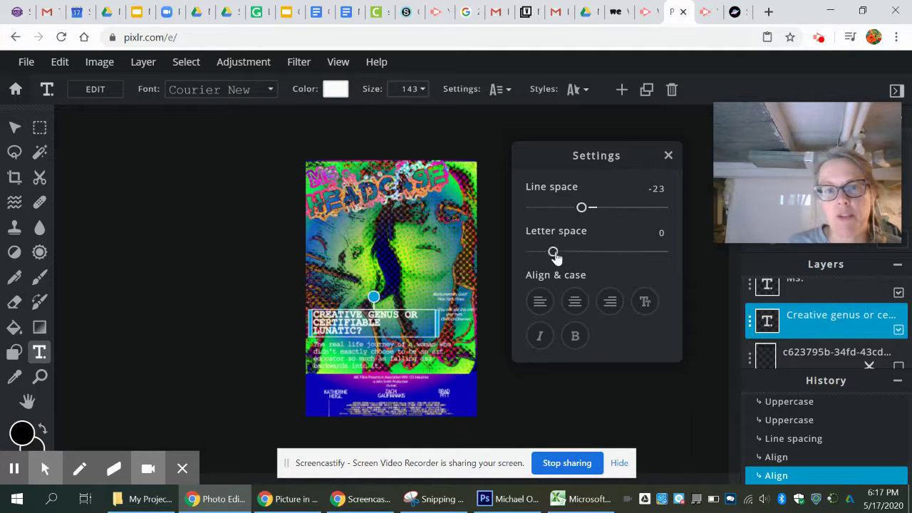
- Set the tagline's letter space to -4 and line space to -15, and close the text settings
{"action": "mouse_move", "coordinate": [554, 256]}
{"action": "left_mouse_down"}
{"action": "mouse_move", "coordinate": [569, 260]}
{"action": "mouse_move", "coordinate": [548, 262]}
{"action": "left_mouse_up"}
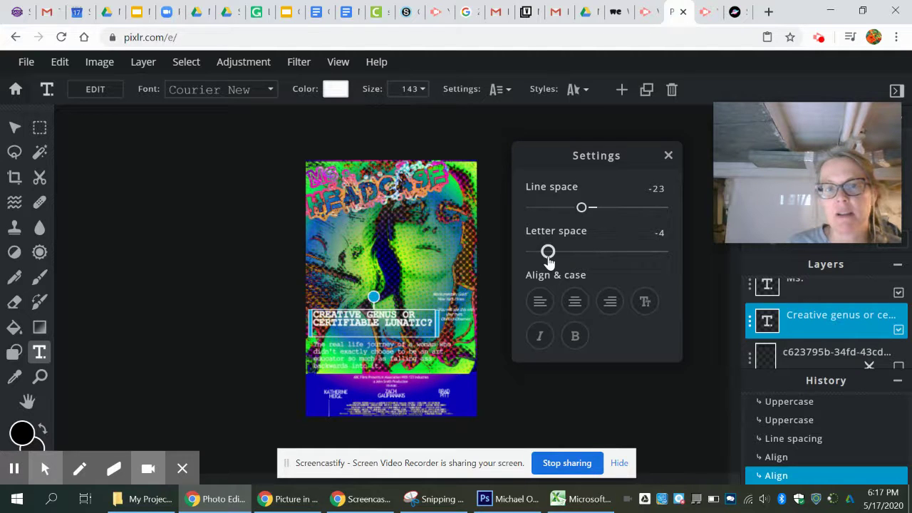
{"action": "left_click_drag", "start_coordinate": [581, 208], "coordinate": [587, 211]}
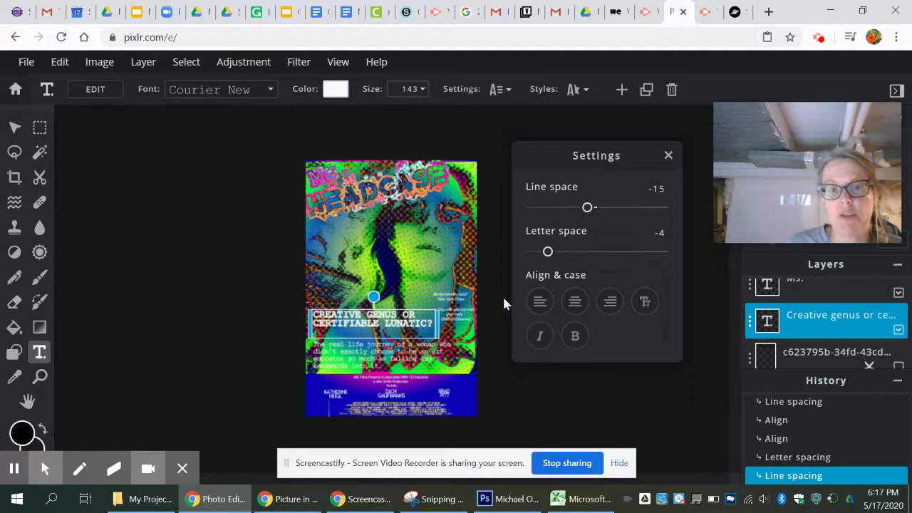
{"action": "left_click", "coordinate": [410, 332]}
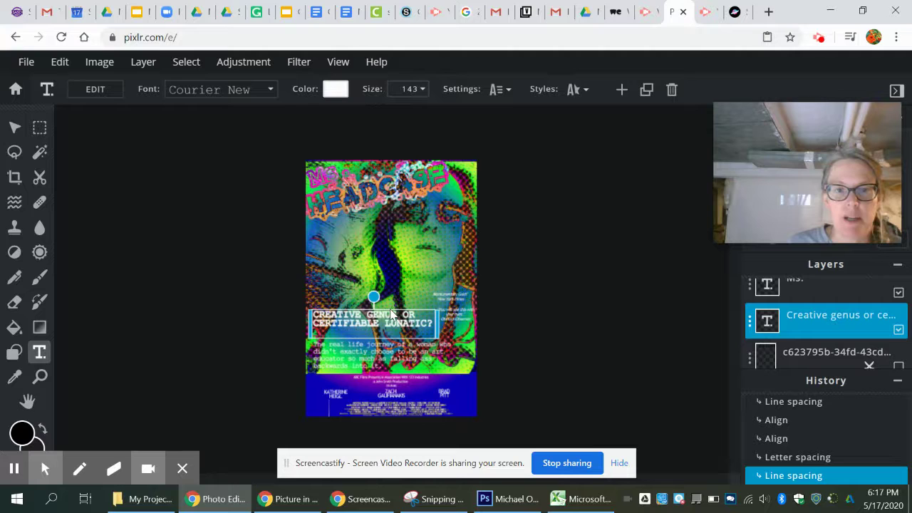
- Move the tagline down so it sits just above the synopsis paragraph, and deselect it
{"action": "left_click_drag", "start_coordinate": [403, 318], "coordinate": [402, 330]}
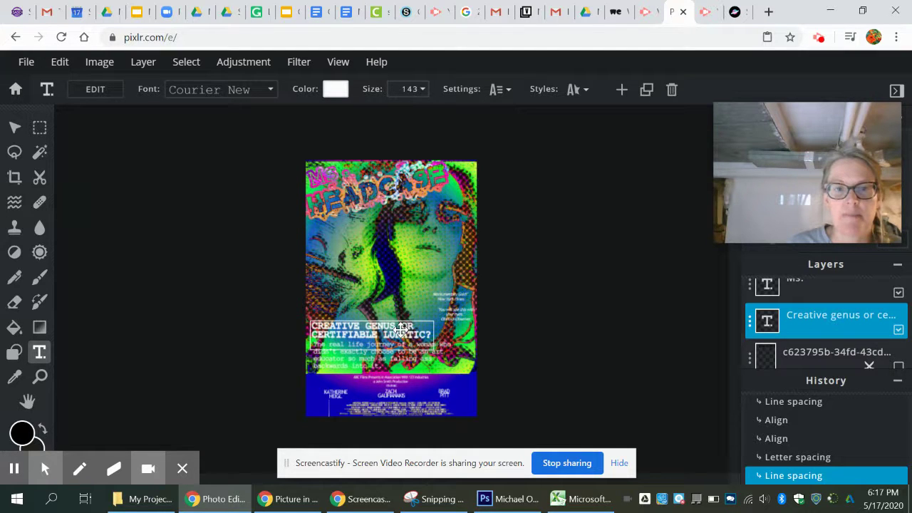
{"action": "left_click_drag", "start_coordinate": [401, 330], "coordinate": [403, 330]}
{"action": "key", "text": "Escape"}
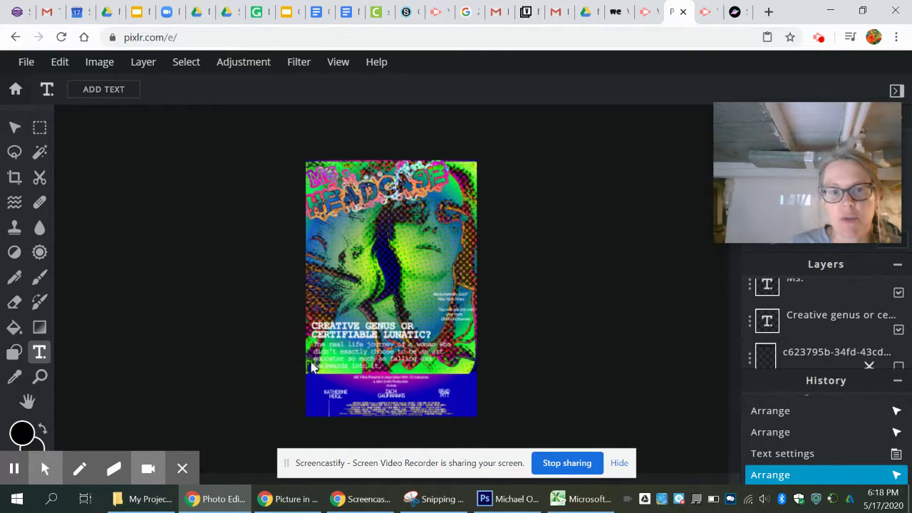
- Nudge the tagline rightwards in small increments to bring its starting edge closer to the synopsis paragraph's, and deselect it
{"action": "mouse_move", "coordinate": [837, 241]}
{"action": "left_click_drag", "start_coordinate": [771, 184], "coordinate": [696, 128]}
{"action": "left_click_drag", "start_coordinate": [773, 244], "coordinate": [804, 249]}
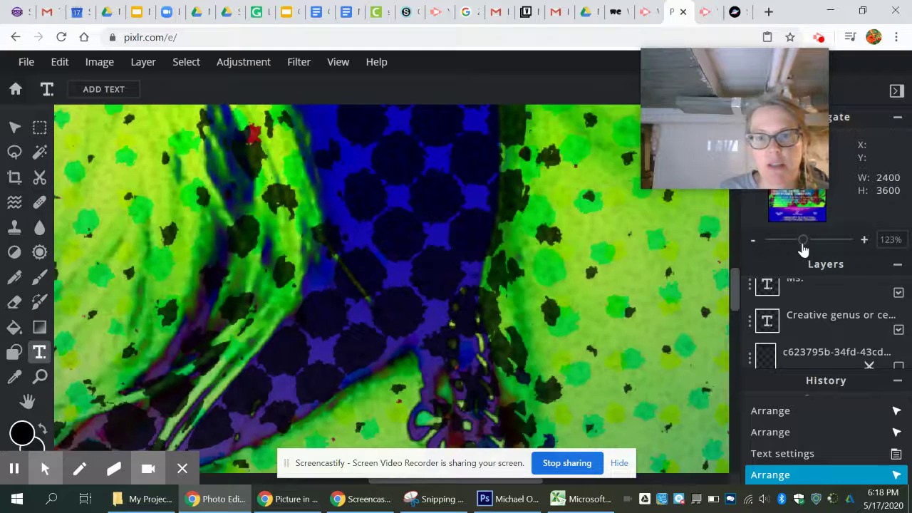
{"action": "left_click_drag", "start_coordinate": [458, 485], "coordinate": [376, 485]}
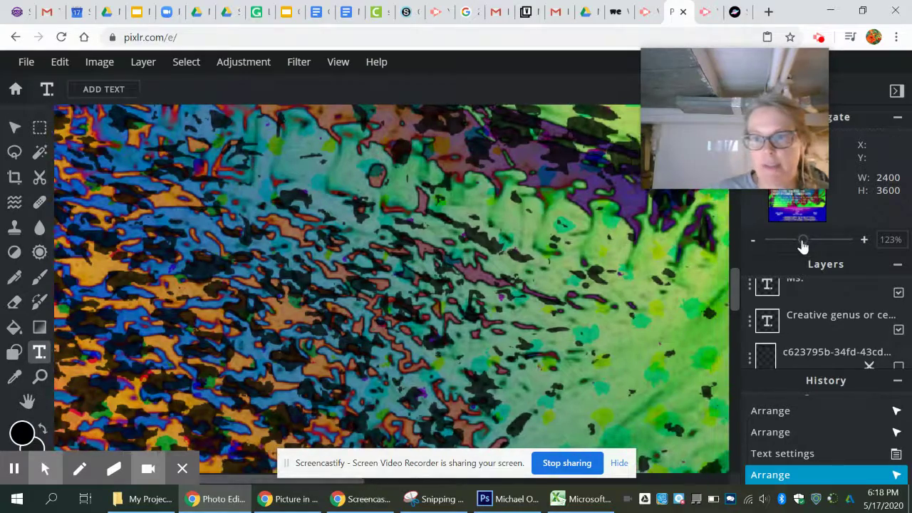
{"action": "left_click_drag", "start_coordinate": [803, 246], "coordinate": [786, 248]}
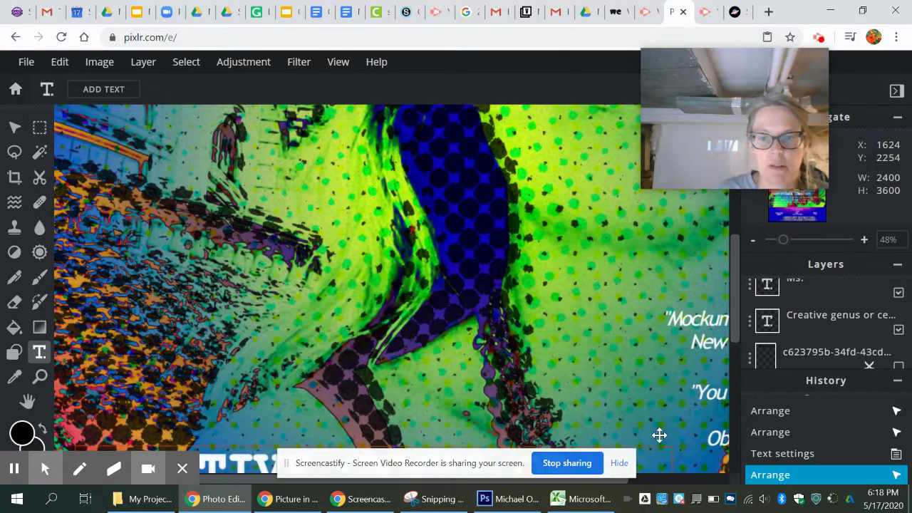
{"action": "left_click_drag", "start_coordinate": [735, 322], "coordinate": [730, 384]}
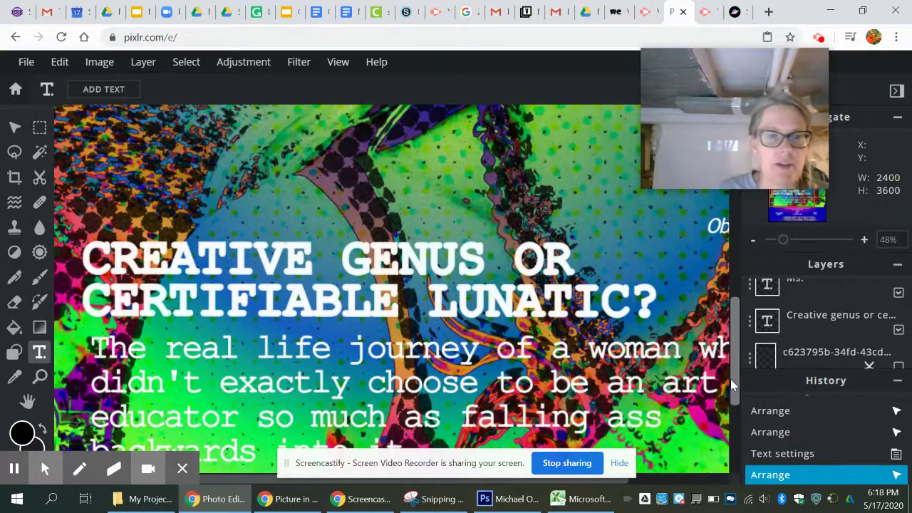
{"action": "left_click_drag", "start_coordinate": [784, 245], "coordinate": [790, 246]}
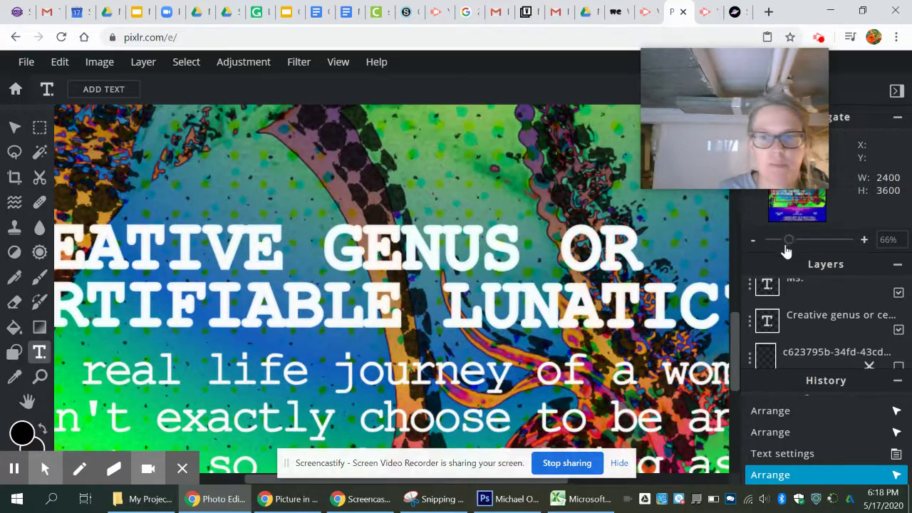
{"action": "left_click_drag", "start_coordinate": [428, 483], "coordinate": [355, 489]}
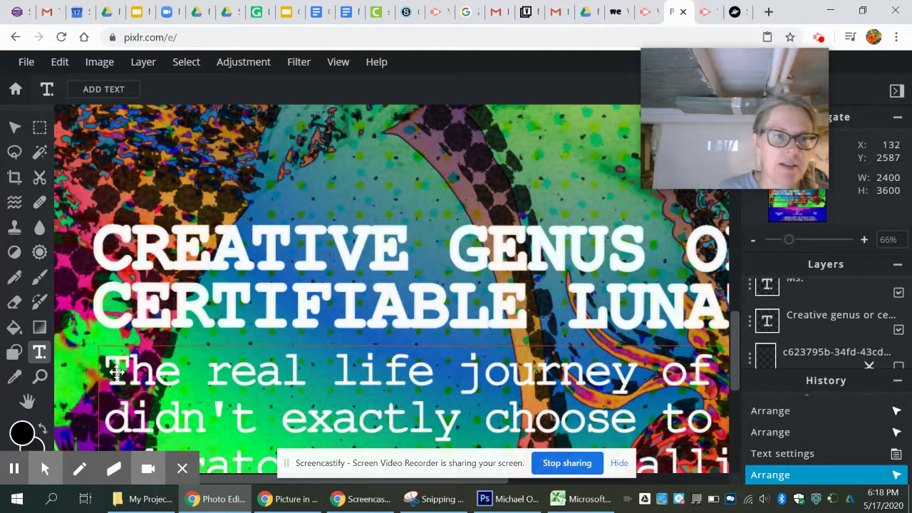
{"action": "left_click", "coordinate": [111, 304]}
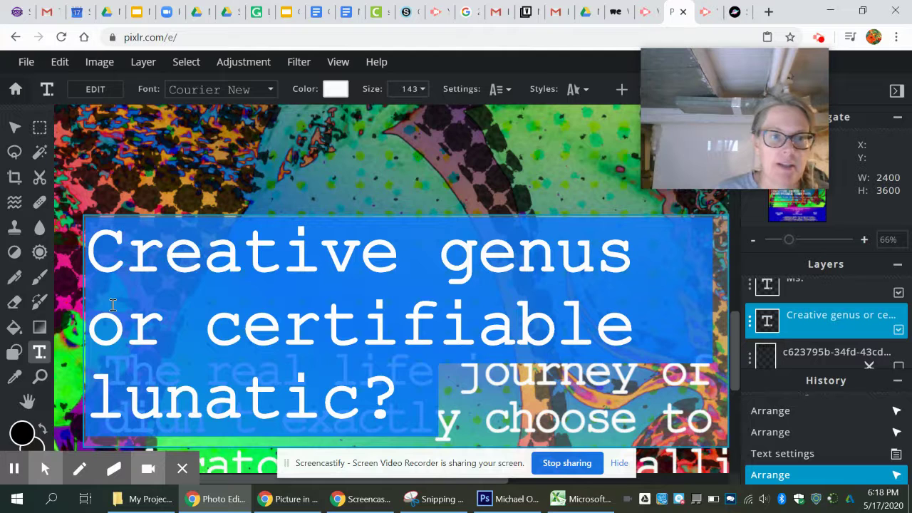
{"action": "left_click", "coordinate": [123, 209]}
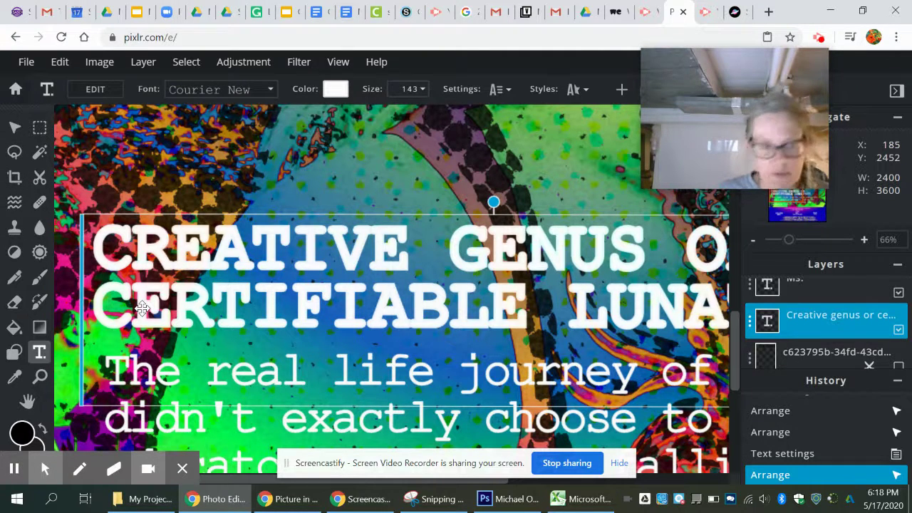
{"action": "key", "text": "Right"}
{"action": "key", "text": "Right"}
{"action": "key", "text": "Right"}
{"action": "key", "text": "Right"}
{"action": "key", "text": "Right"}
{"action": "key", "text": "Right"}
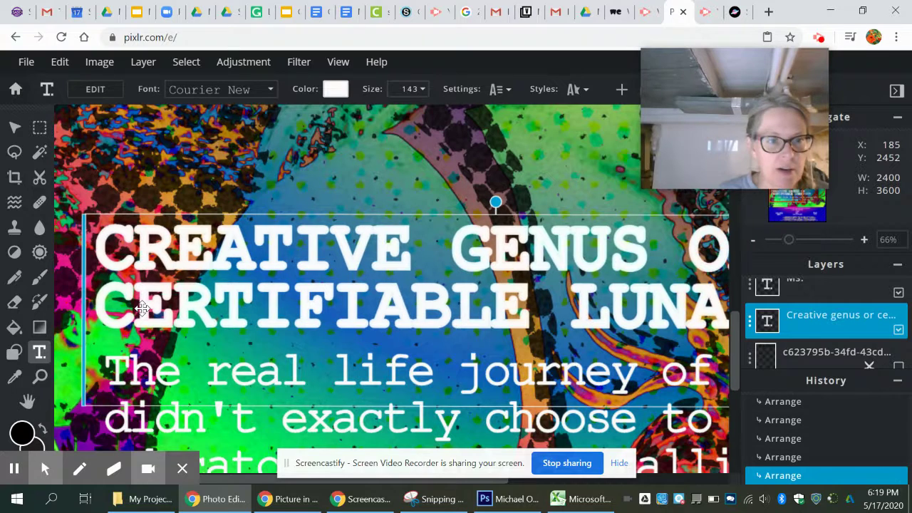
{"action": "key", "text": "Right"}
{"action": "key", "text": "Right"}
{"action": "key", "text": "Right"}
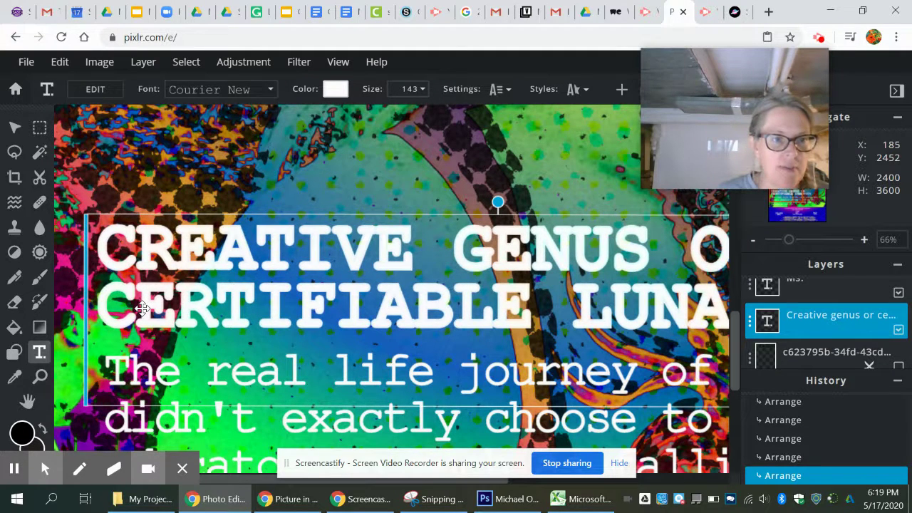
{"action": "key", "text": "Right"}
{"action": "key", "text": "Right"}
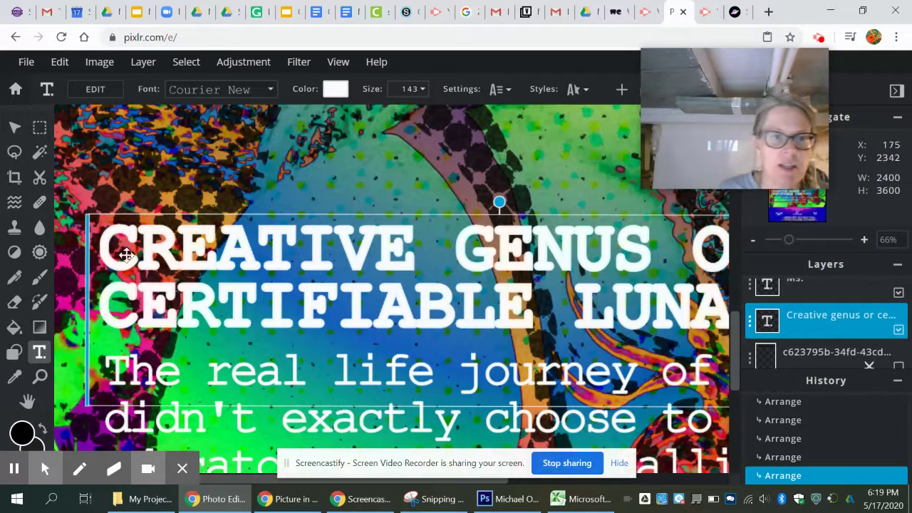
{"action": "left_click", "coordinate": [184, 175]}
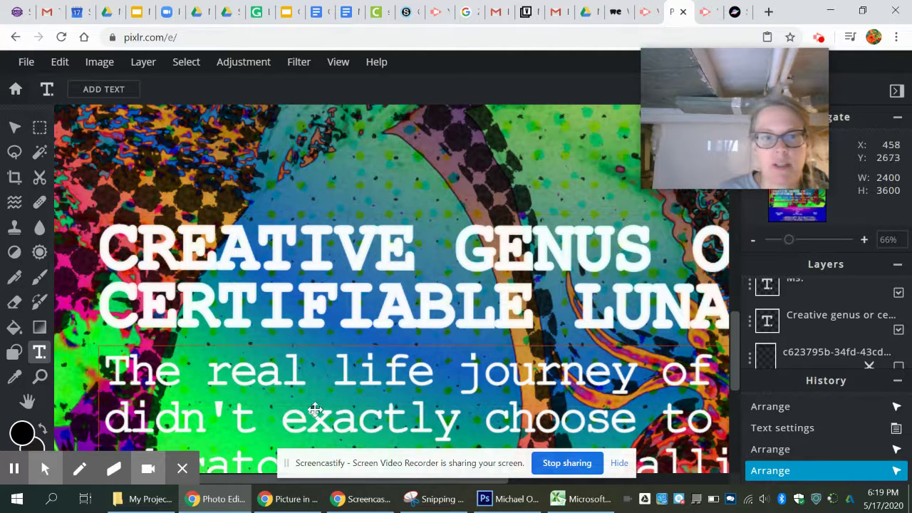
- Set the synopsis paragraph's letter space to -20 and line space to -28, and deselect the text
{"action": "left_click", "coordinate": [165, 396]}
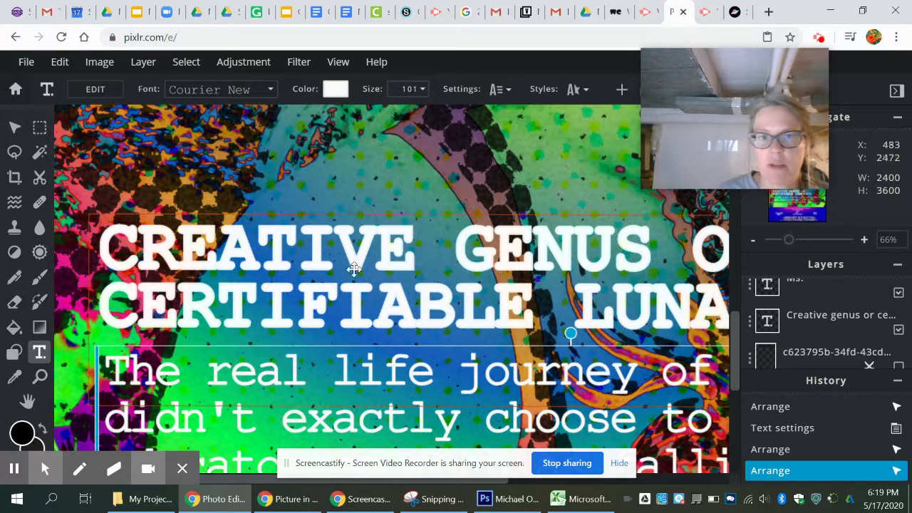
{"action": "left_click", "coordinate": [498, 93]}
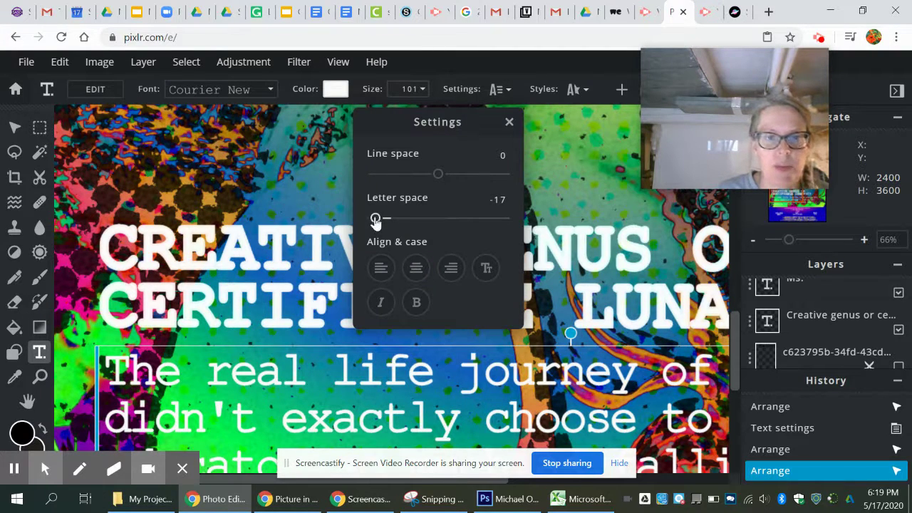
{"action": "left_click_drag", "start_coordinate": [375, 222], "coordinate": [373, 223]}
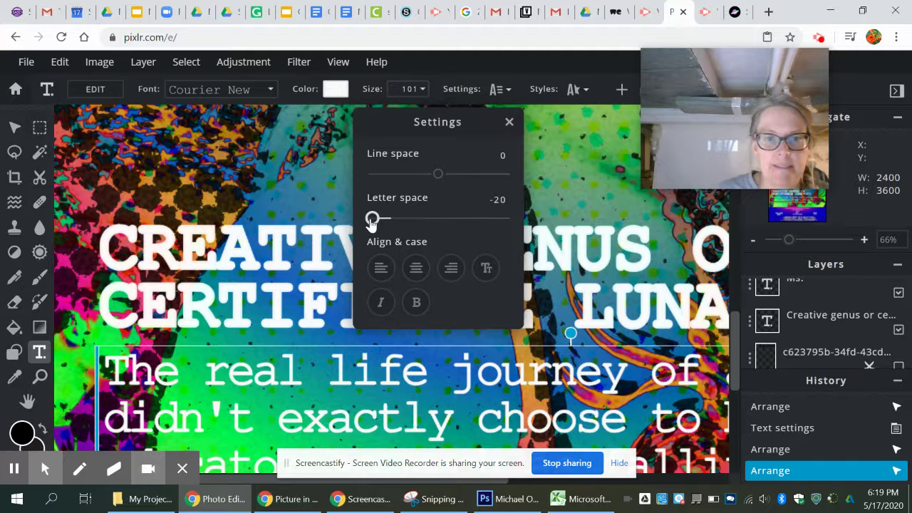
{"action": "left_click", "coordinate": [371, 222]}
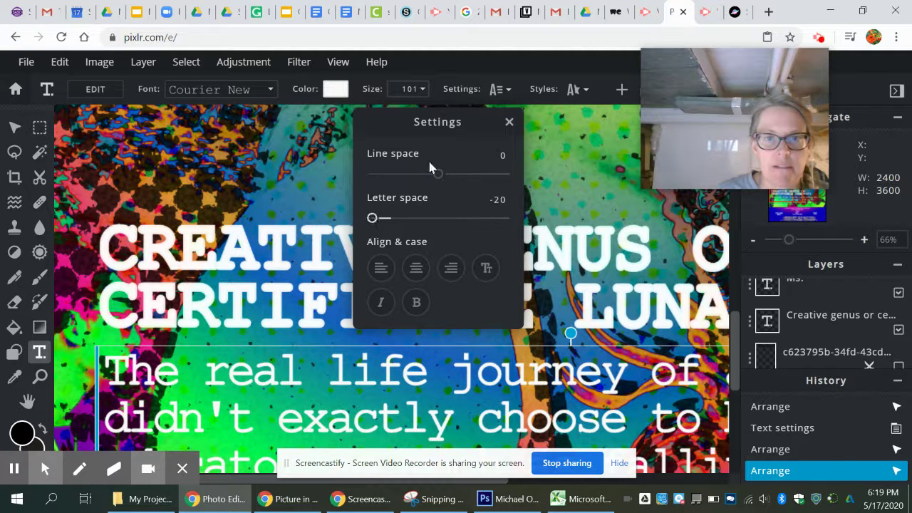
{"action": "left_click_drag", "start_coordinate": [437, 176], "coordinate": [420, 180]}
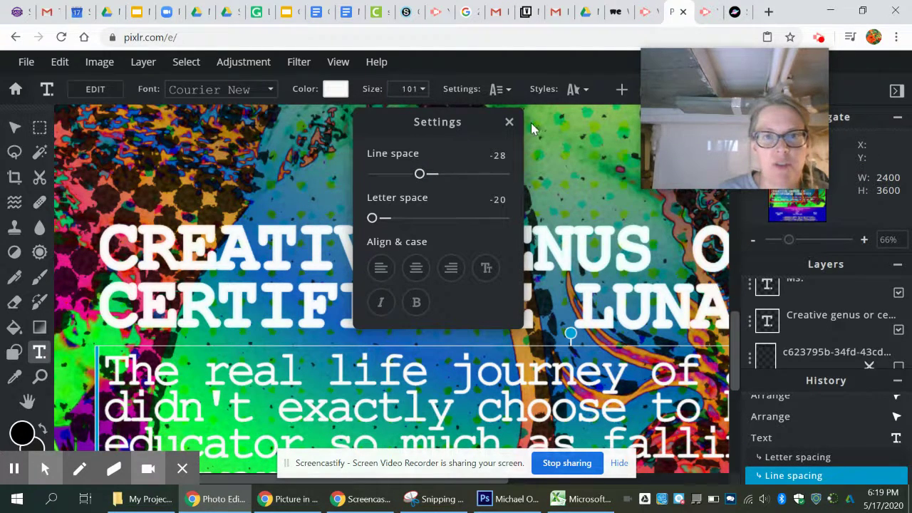
{"action": "left_click", "coordinate": [553, 141]}
{"action": "left_click_drag", "start_coordinate": [790, 245], "coordinate": [774, 247]}
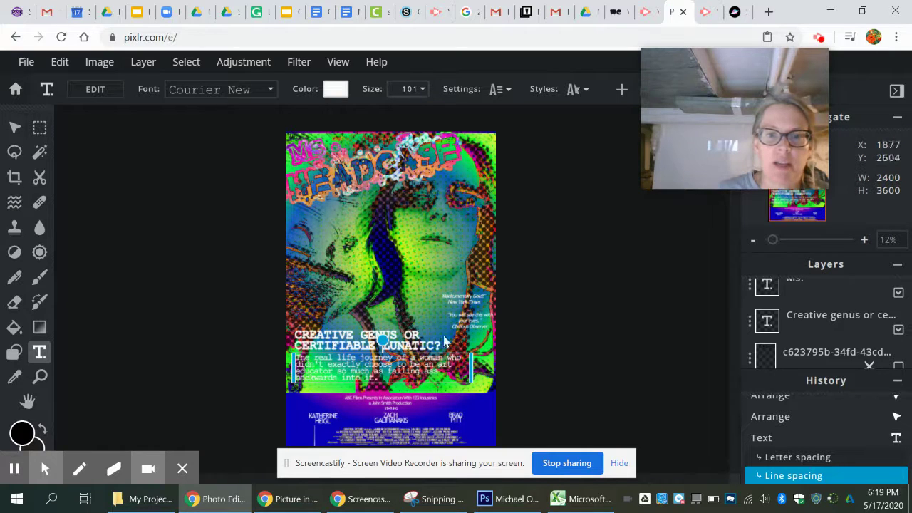
{"action": "left_click", "coordinate": [517, 388]}
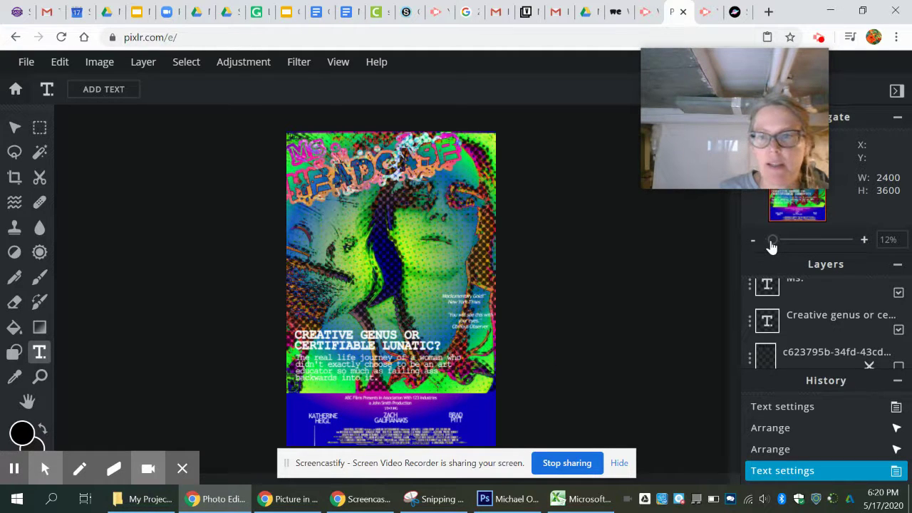
- Examine the production line, actor names and billing block in the blue credits area of the poster
{"action": "left_click_drag", "start_coordinate": [773, 244], "coordinate": [789, 242]}
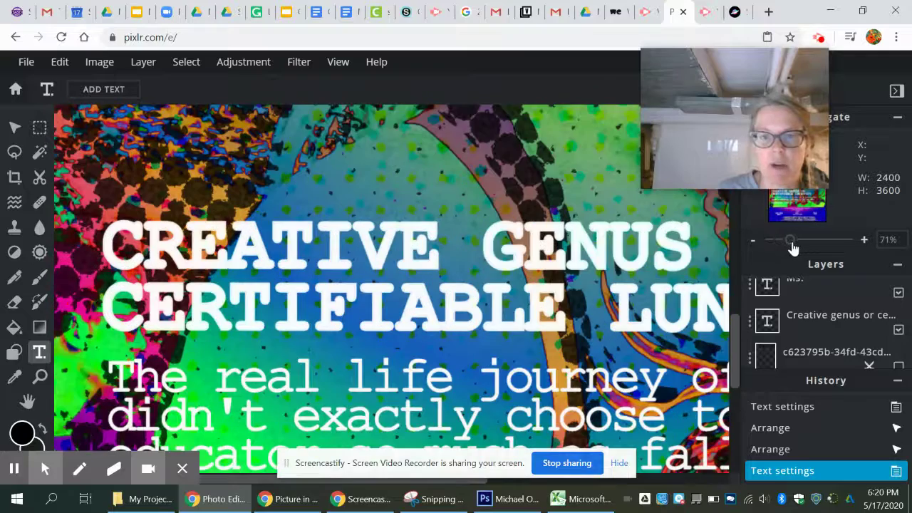
{"action": "left_click_drag", "start_coordinate": [725, 306], "coordinate": [727, 414]}
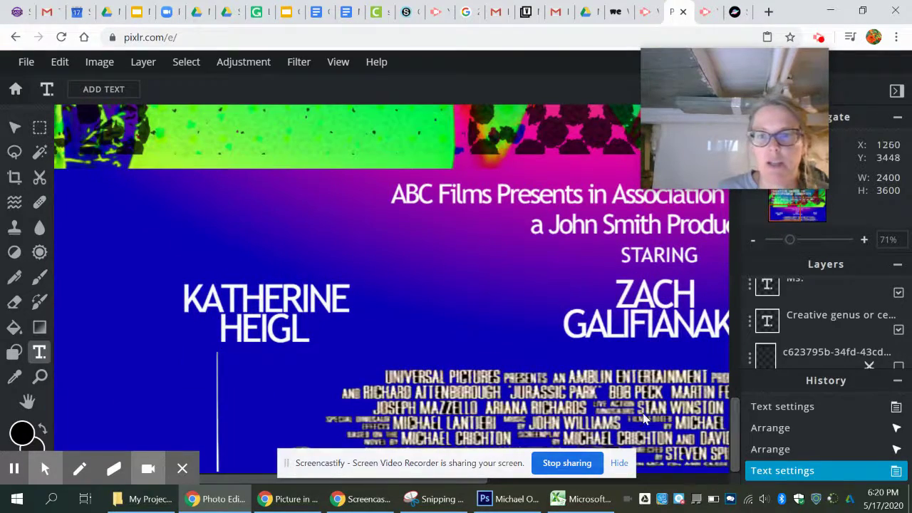
{"action": "left_click_drag", "start_coordinate": [327, 480], "coordinate": [448, 493]}
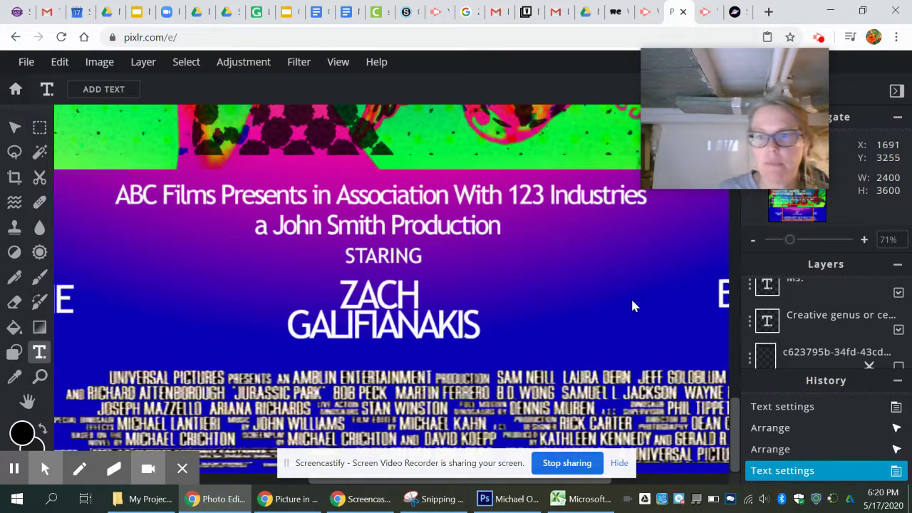
{"action": "left_click_drag", "start_coordinate": [792, 244], "coordinate": [789, 244]}
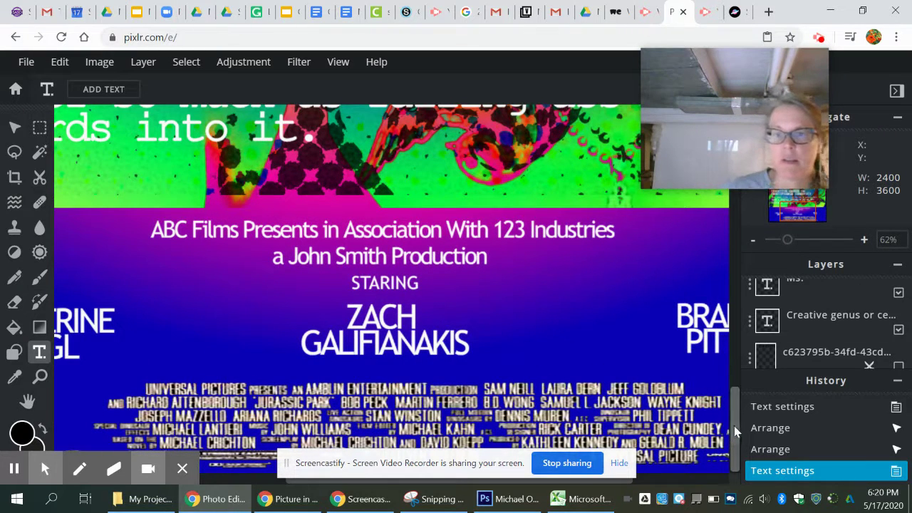
{"action": "scroll", "coordinate": [734, 430], "scroll_direction": "up", "scroll_amount": 1}
{"action": "scroll", "coordinate": [733, 435], "scroll_direction": "down", "scroll_amount": 1}
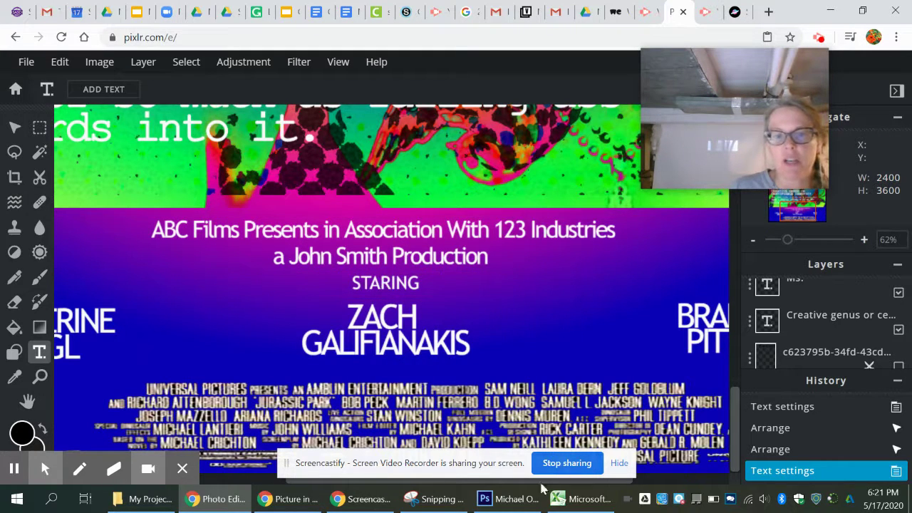
{"action": "left_click_drag", "start_coordinate": [357, 477], "coordinate": [255, 401]}
{"action": "left_click_drag", "start_coordinate": [498, 486], "coordinate": [565, 493]}
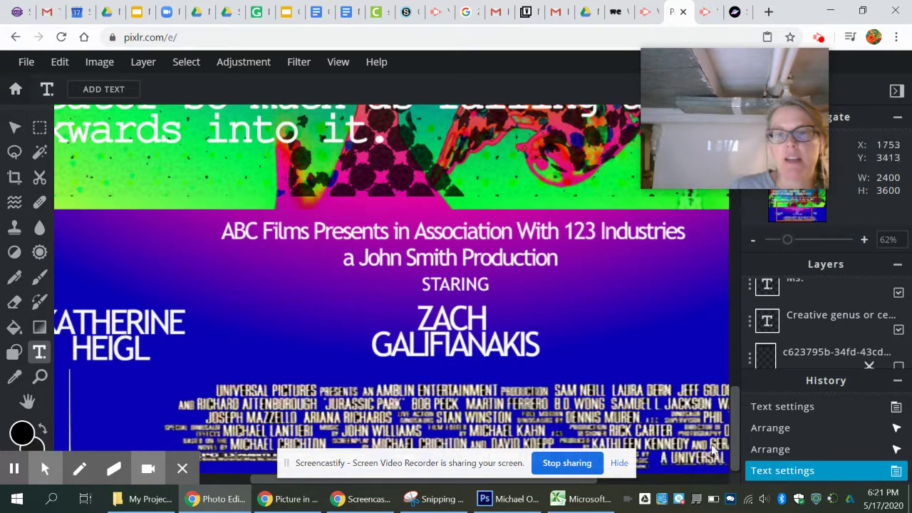
{"action": "left_click_drag", "start_coordinate": [734, 419], "coordinate": [734, 430]}
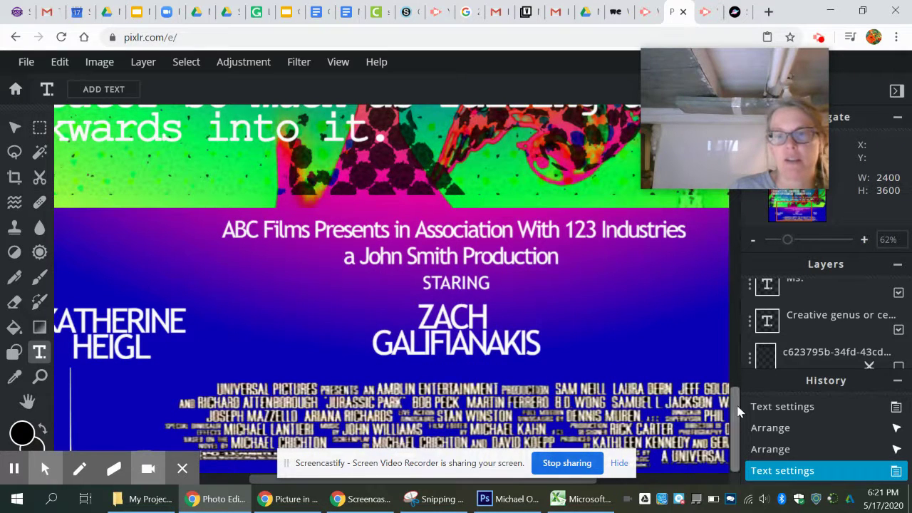
{"action": "scroll", "coordinate": [738, 410], "scroll_direction": "up", "scroll_amount": 1}
{"action": "scroll", "coordinate": [738, 411], "scroll_direction": "down", "scroll_amount": 1}
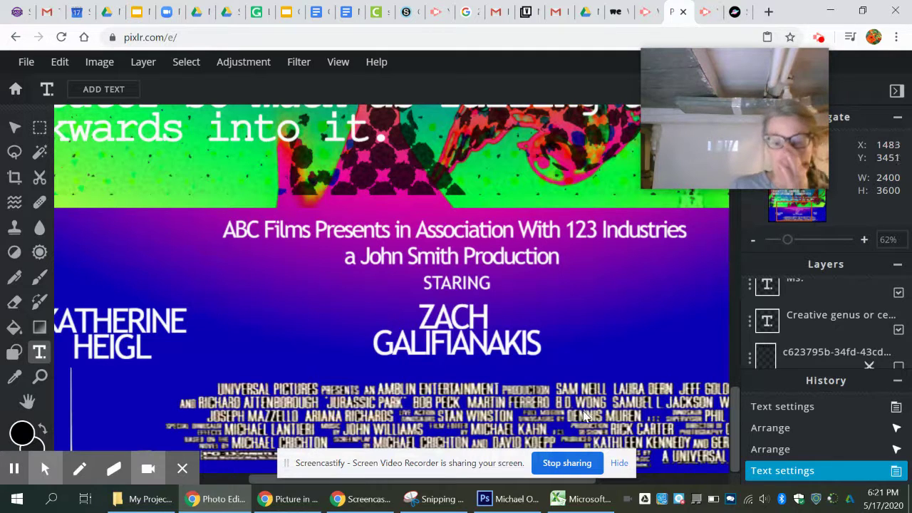
{"action": "left_click_drag", "start_coordinate": [787, 244], "coordinate": [782, 242]}
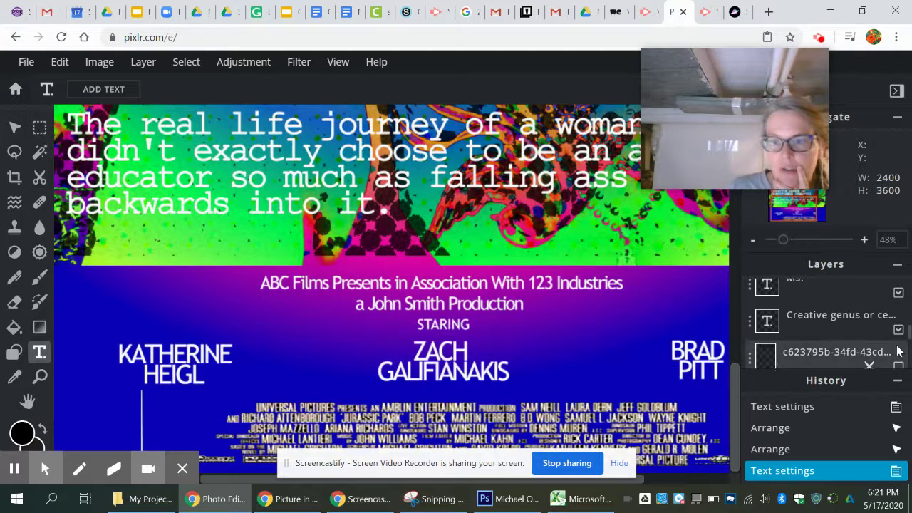
- Hide and show the Billing Text layer to check what it holds on the poster
{"action": "left_click_drag", "start_coordinate": [906, 340], "coordinate": [907, 287]}
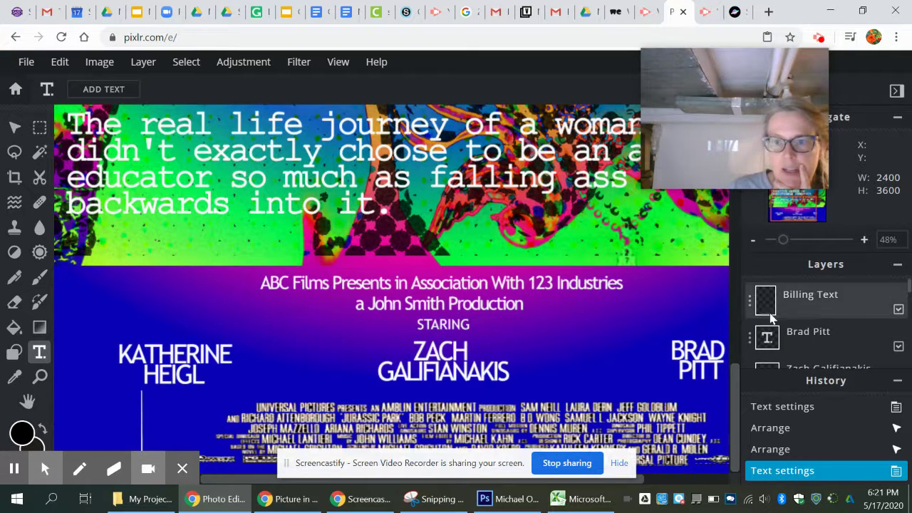
{"action": "left_click", "coordinate": [898, 311]}
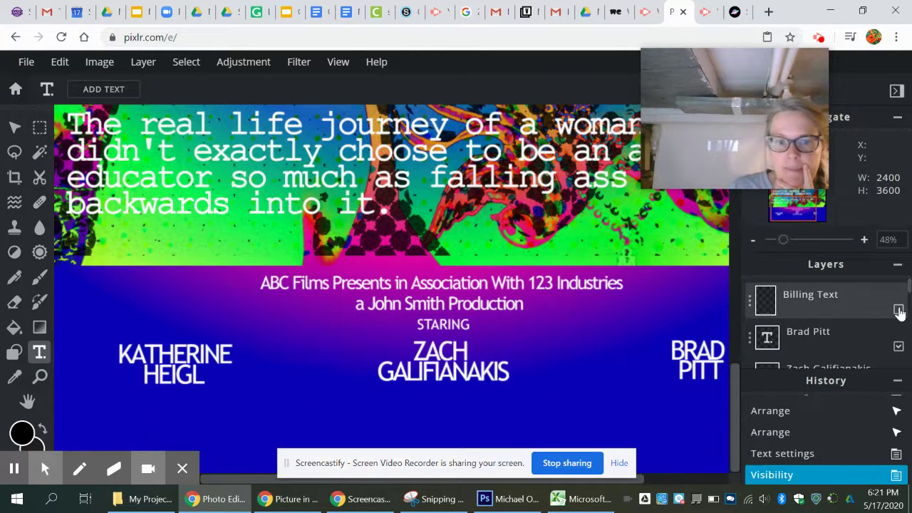
{"action": "left_click", "coordinate": [898, 311]}
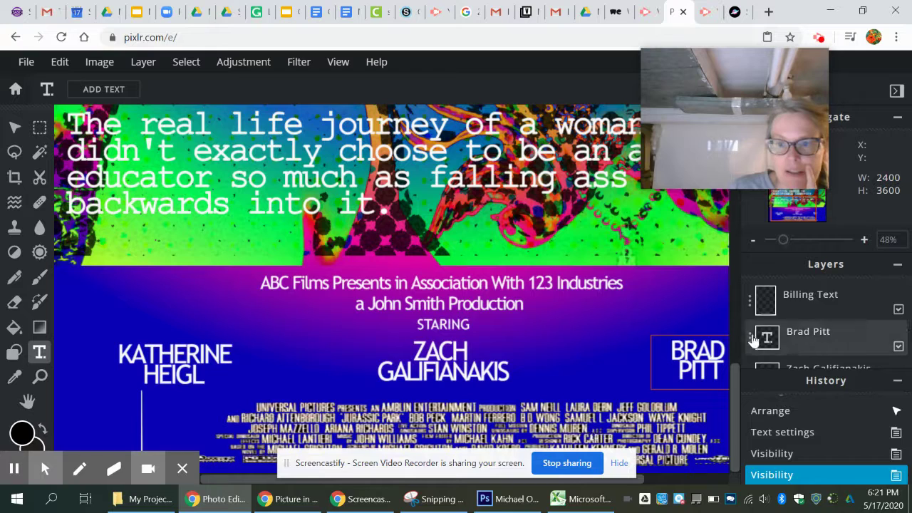
- Free transform the Billing Text layer, stretching its left edge outward to a width of 1976, and apply the transform
{"action": "left_click", "coordinate": [791, 303]}
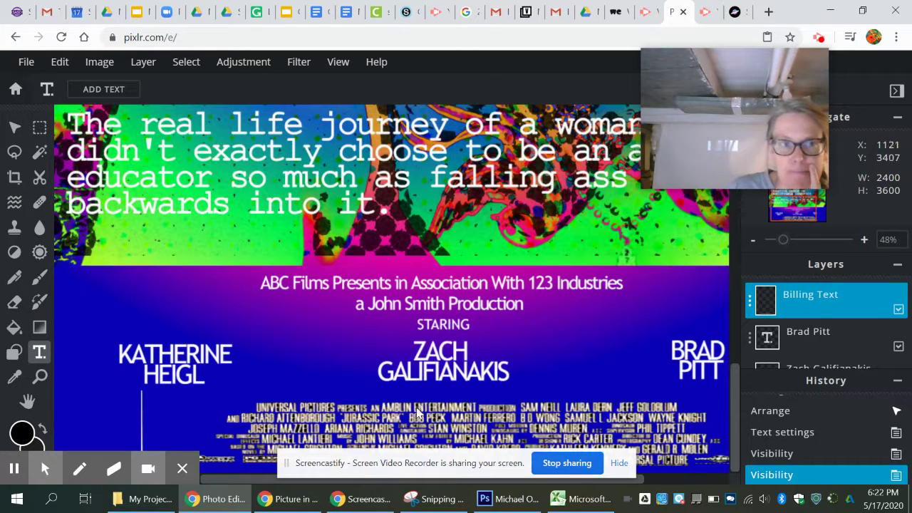
{"action": "left_click", "coordinate": [61, 67]}
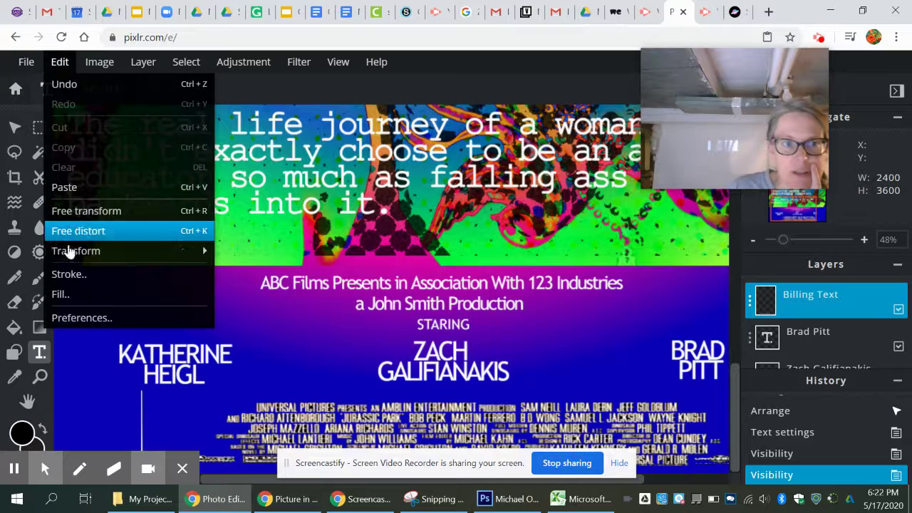
{"action": "left_click", "coordinate": [63, 212]}
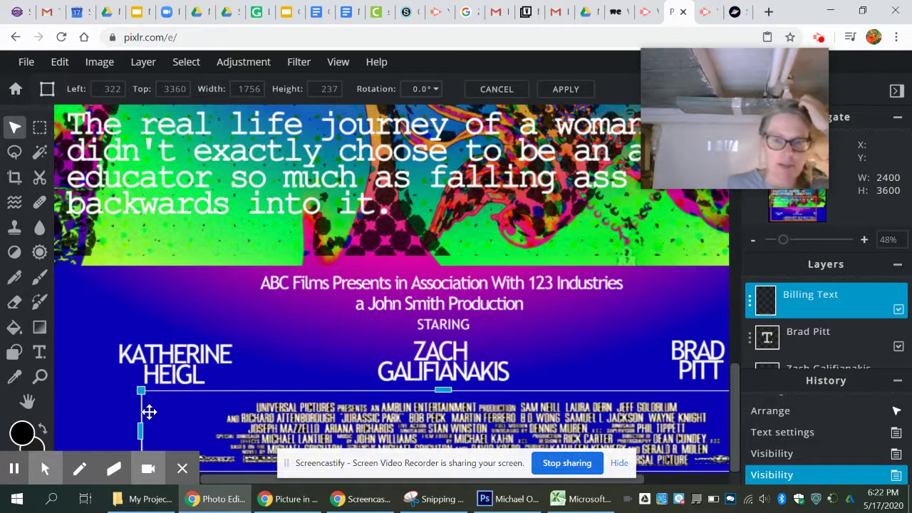
{"action": "left_click_drag", "start_coordinate": [140, 427], "coordinate": [65, 427]}
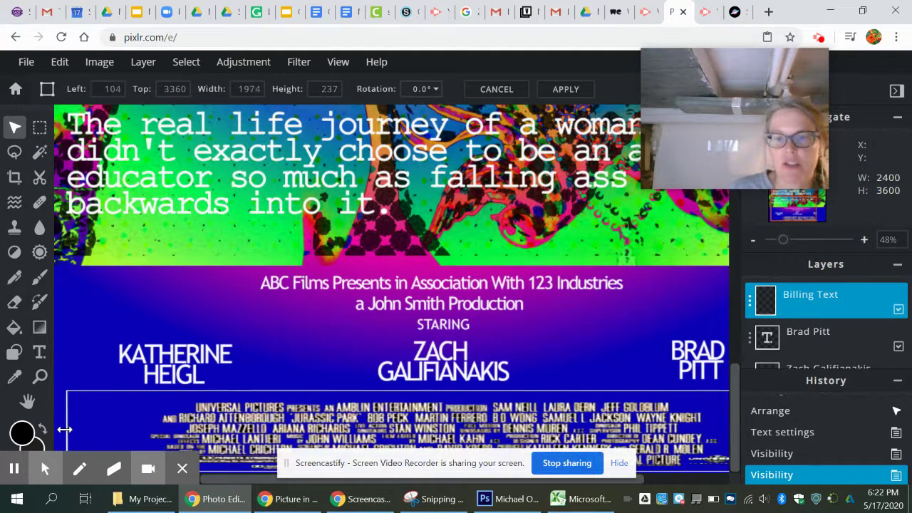
{"action": "left_click", "coordinate": [777, 239]}
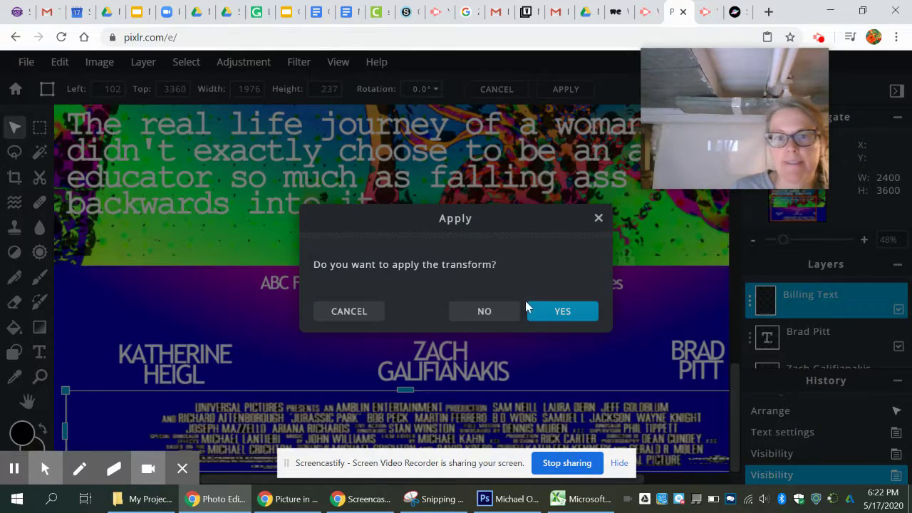
{"action": "left_click", "coordinate": [560, 311]}
- Free transform the Billing Text layer again, stretching both sides until it is 2366 wide and starts 7 from the left, and apply it
{"action": "left_click_drag", "start_coordinate": [783, 245], "coordinate": [779, 245]}
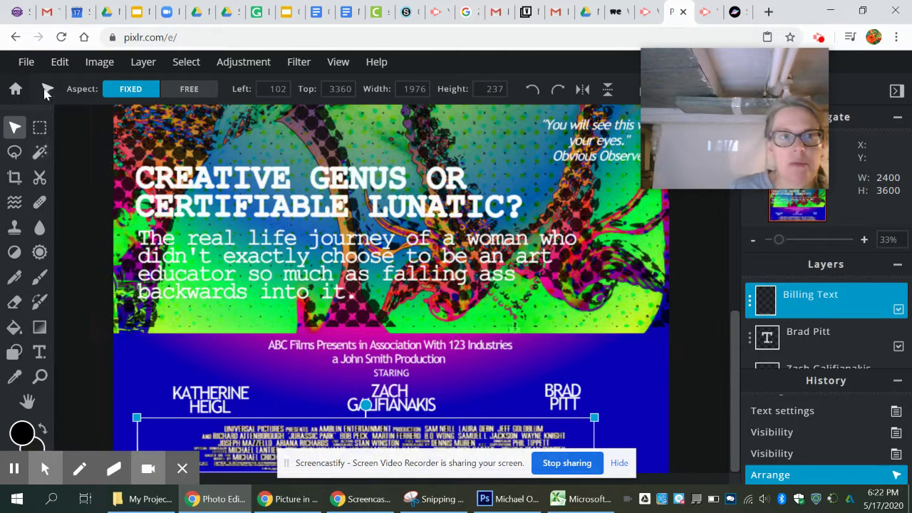
{"action": "left_click", "coordinate": [59, 67]}
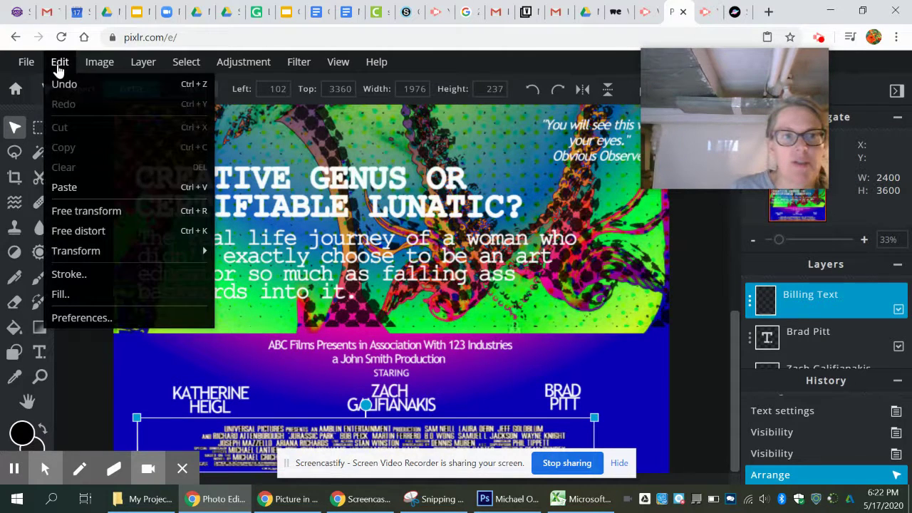
{"action": "left_click", "coordinate": [71, 211]}
{"action": "left_click_drag", "start_coordinate": [594, 438], "coordinate": [654, 435]}
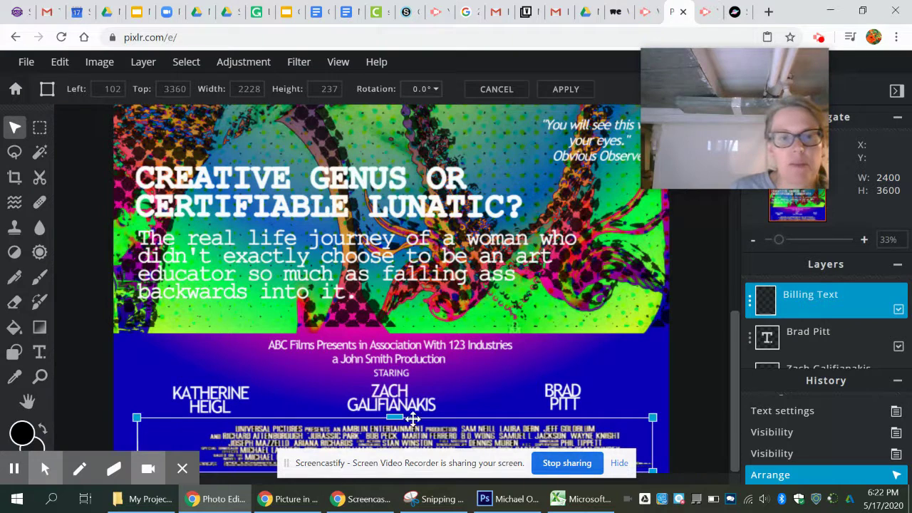
{"action": "mouse_move", "coordinate": [76, 455]}
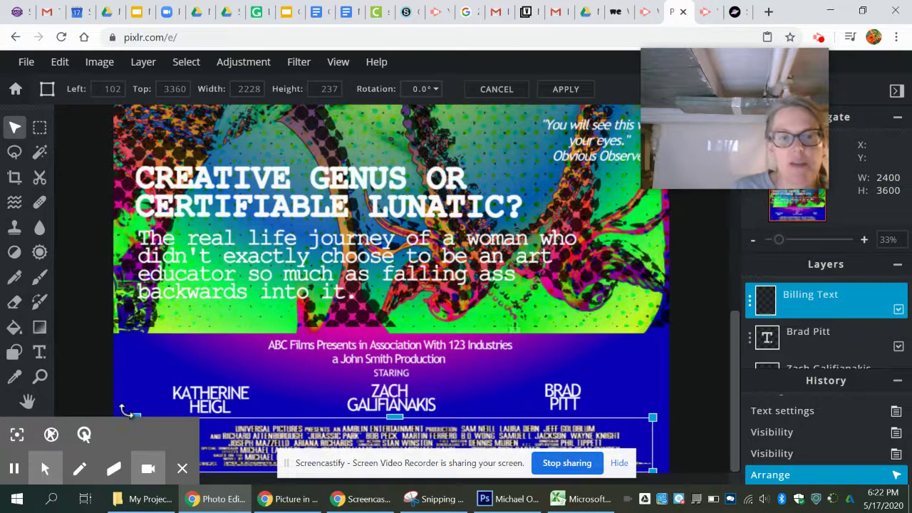
{"action": "left_click_drag", "start_coordinate": [137, 439], "coordinate": [115, 440]}
{"action": "left_click_drag", "start_coordinate": [654, 437], "coordinate": [663, 436]}
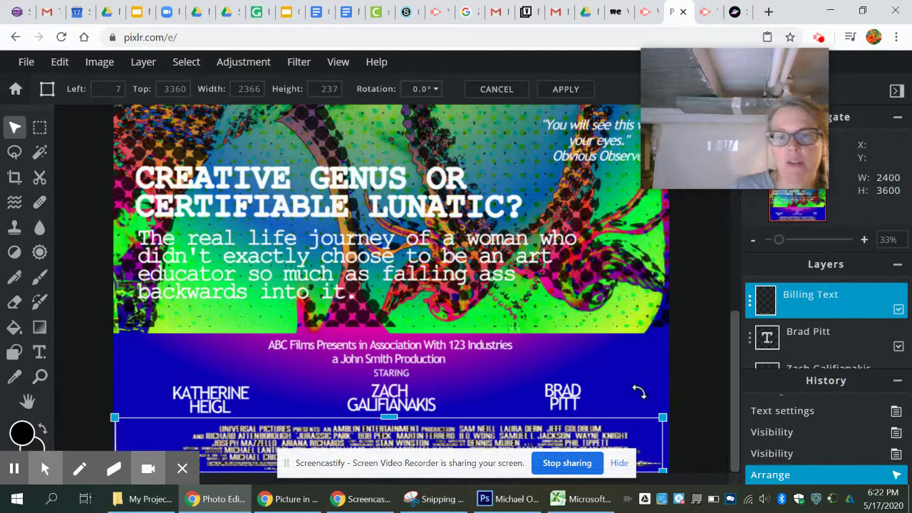
{"action": "left_click", "coordinate": [777, 242]}
{"action": "left_click", "coordinate": [572, 324]}
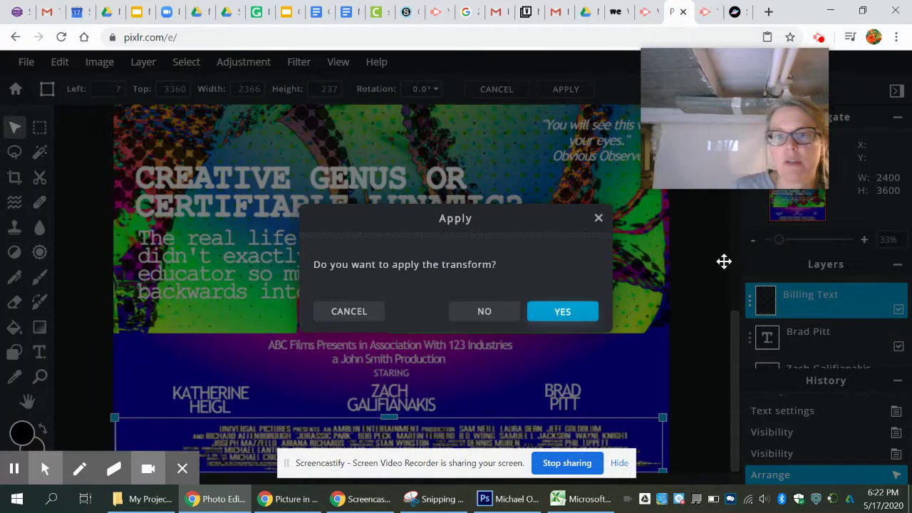
- Switch to the Marquee select tool to clear the transform handles, and review the whole poster
{"action": "left_click_drag", "start_coordinate": [777, 243], "coordinate": [775, 244]}
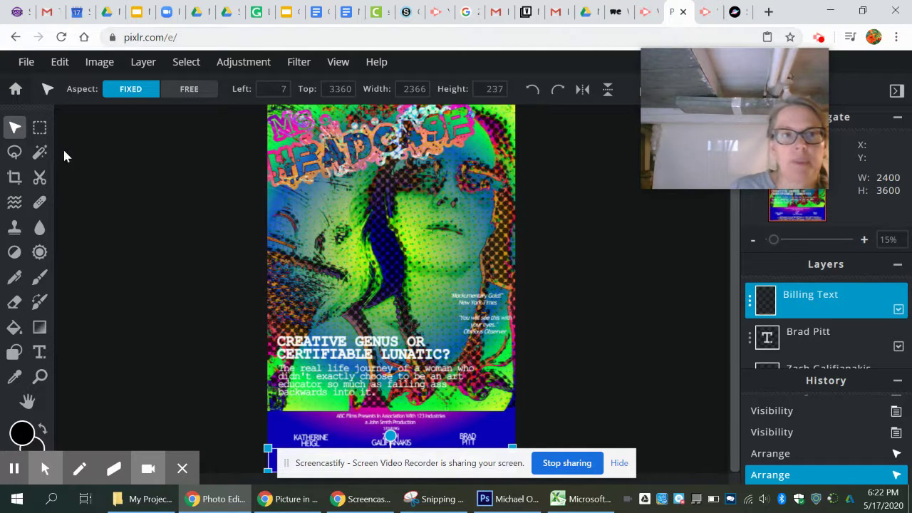
{"action": "left_click", "coordinate": [39, 128]}
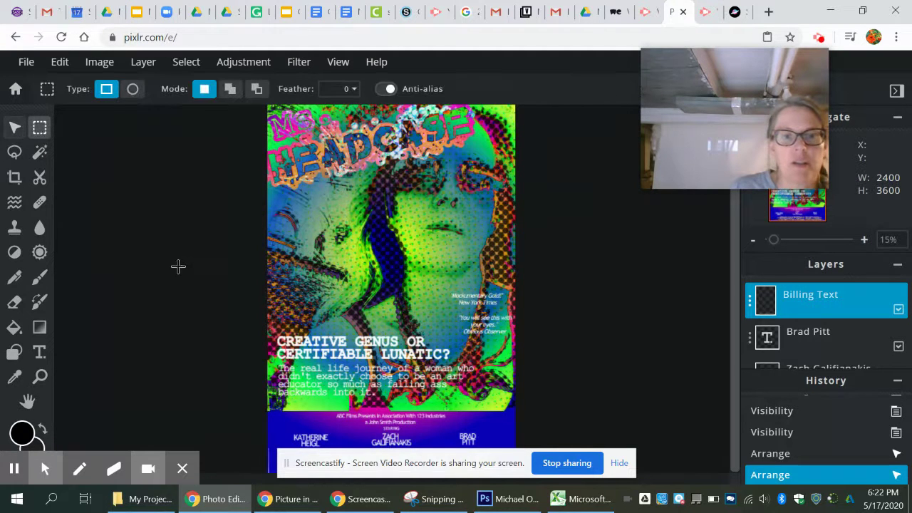
{"action": "scroll", "coordinate": [550, 311], "scroll_direction": "down", "scroll_amount": 1}
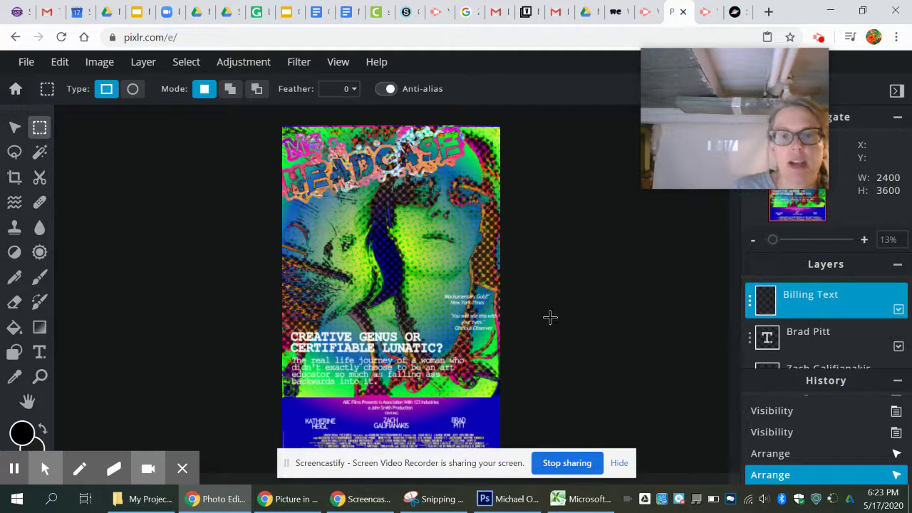
{"action": "scroll", "coordinate": [550, 317], "scroll_direction": "down", "scroll_amount": 1}
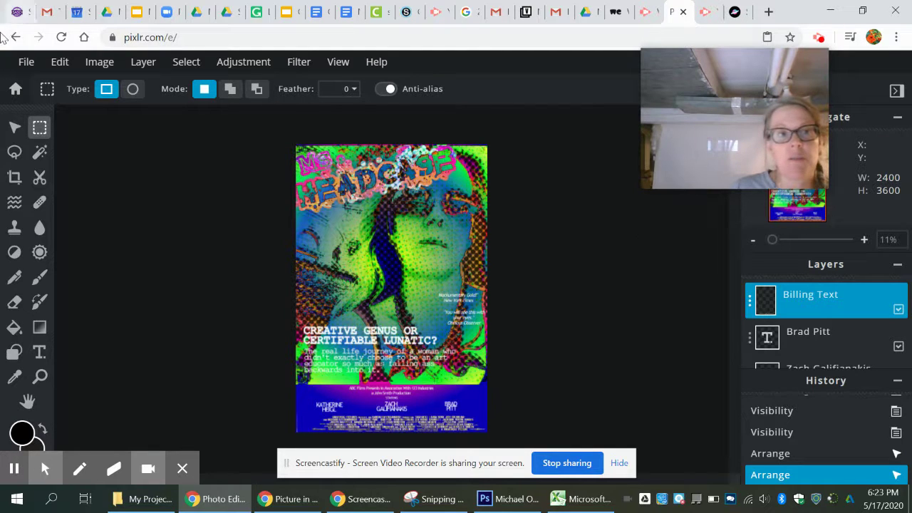
{"action": "left_click", "coordinate": [34, 66]}
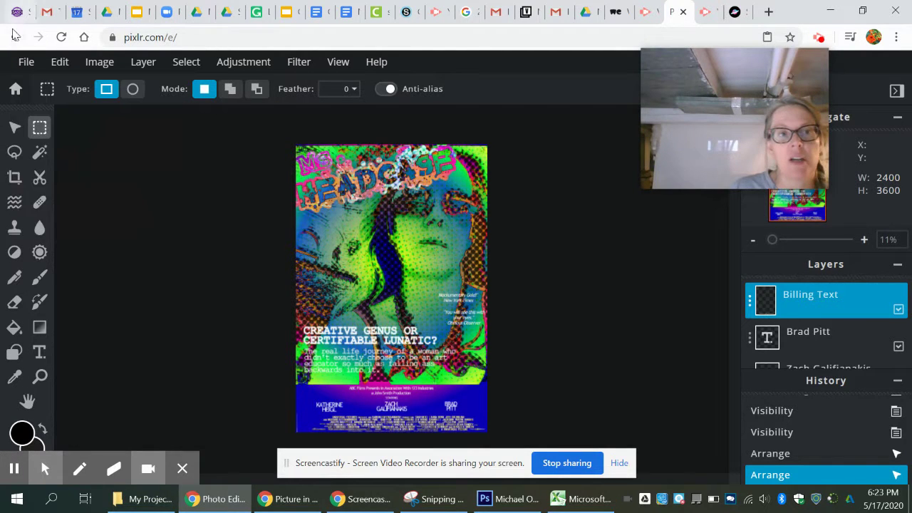
- Save the poster as a PXD file named My Life As a Movie, download it, and close the save dialog
{"action": "left_click", "coordinate": [25, 64]}
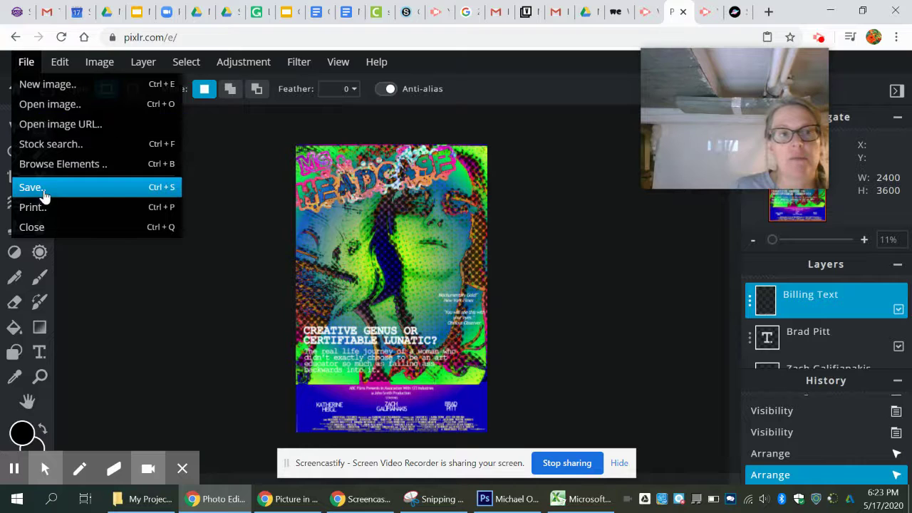
{"action": "left_click", "coordinate": [80, 188]}
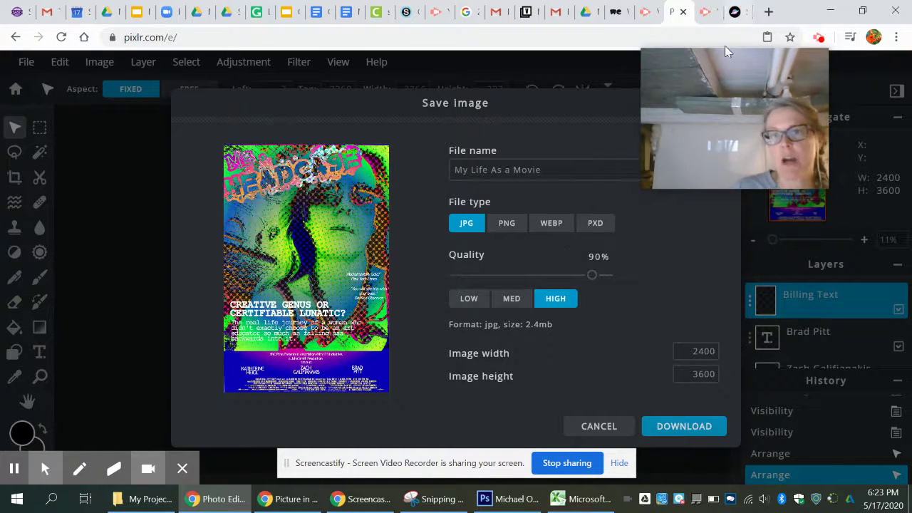
{"action": "mouse_move", "coordinate": [698, 87]}
{"action": "left_click_drag", "start_coordinate": [698, 88], "coordinate": [773, 54]}
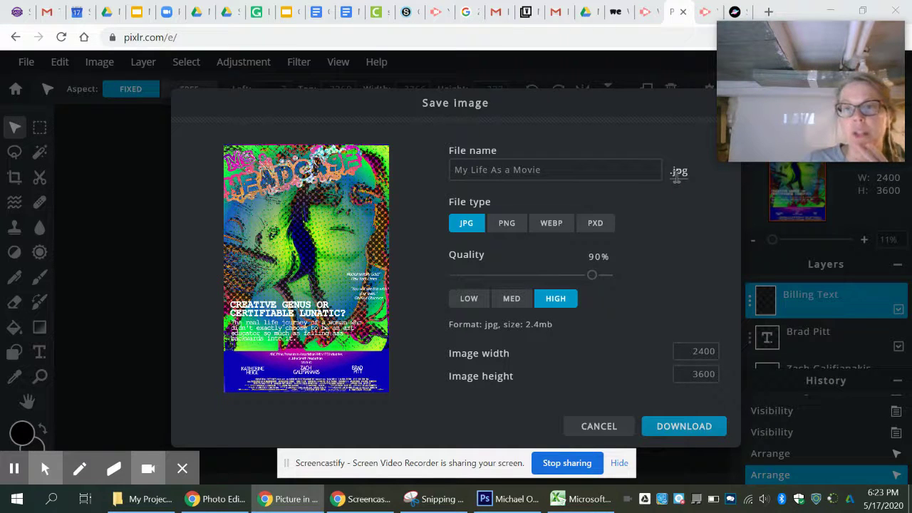
{"action": "left_click", "coordinate": [594, 225]}
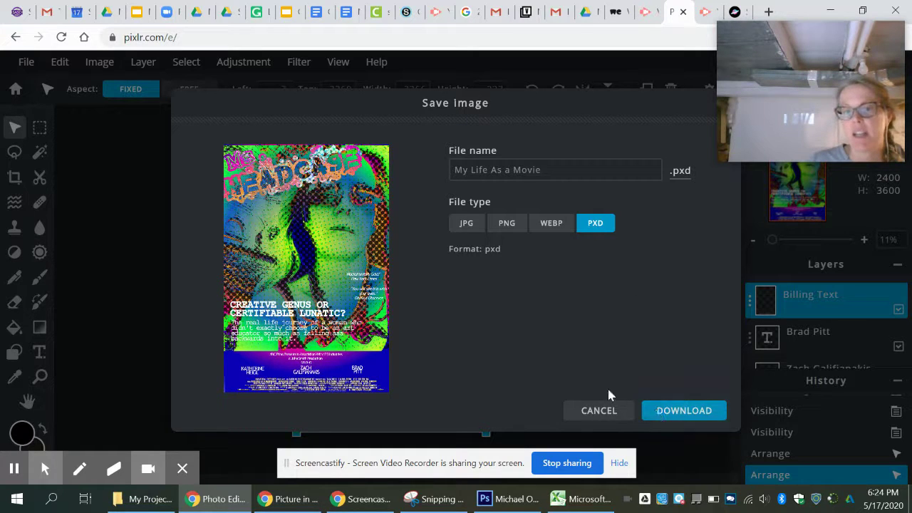
{"action": "left_click", "coordinate": [684, 417]}
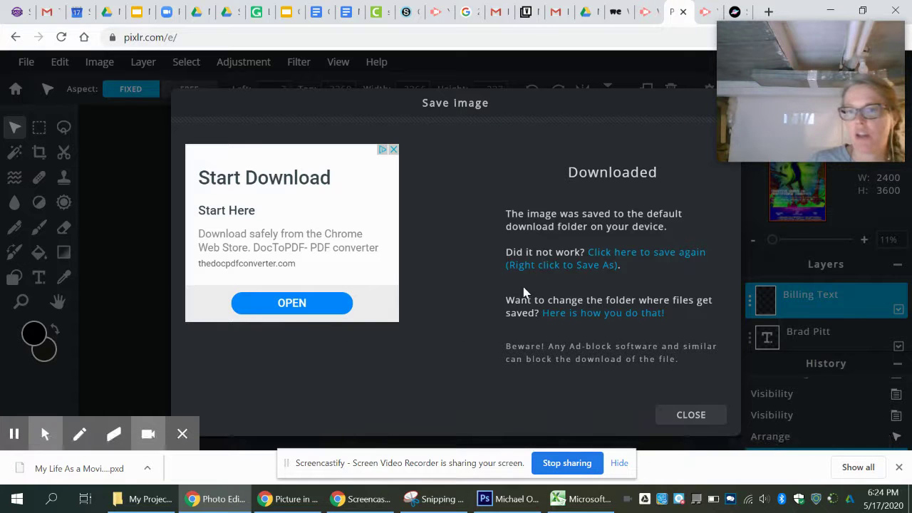
{"action": "mouse_move", "coordinate": [760, 66]}
{"action": "left_mouse_down"}
{"action": "mouse_move", "coordinate": [798, 63]}
{"action": "mouse_move", "coordinate": [778, 67]}
{"action": "left_mouse_up"}
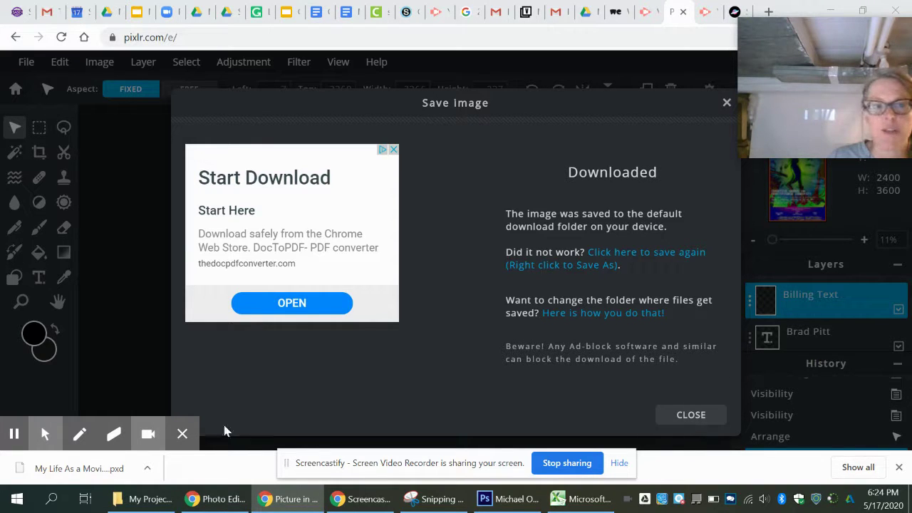
{"action": "left_click", "coordinate": [688, 421]}
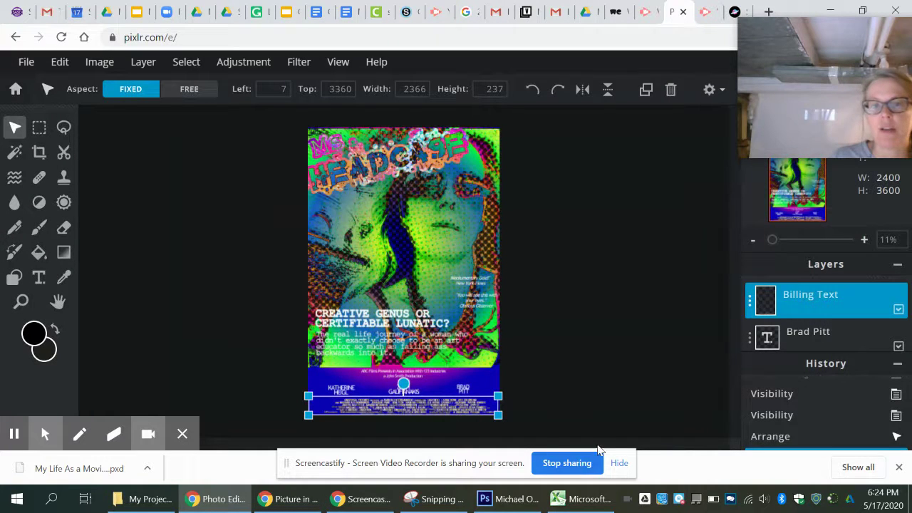
- Check the downloaded PXD file in the Downloads folder, and return to the poster with the Billing Text layer deselected
{"action": "right_click", "coordinate": [83, 476]}
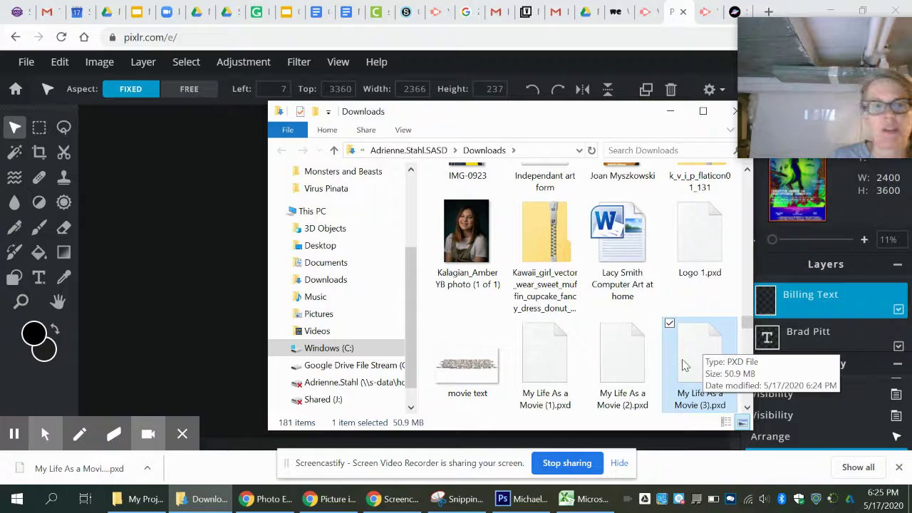
{"action": "left_click", "coordinate": [670, 114]}
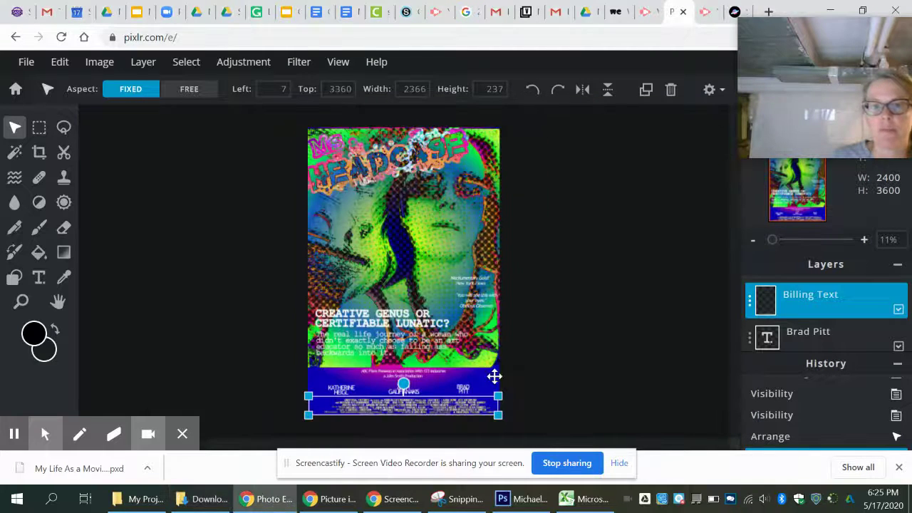
{"action": "left_click", "coordinate": [214, 346]}
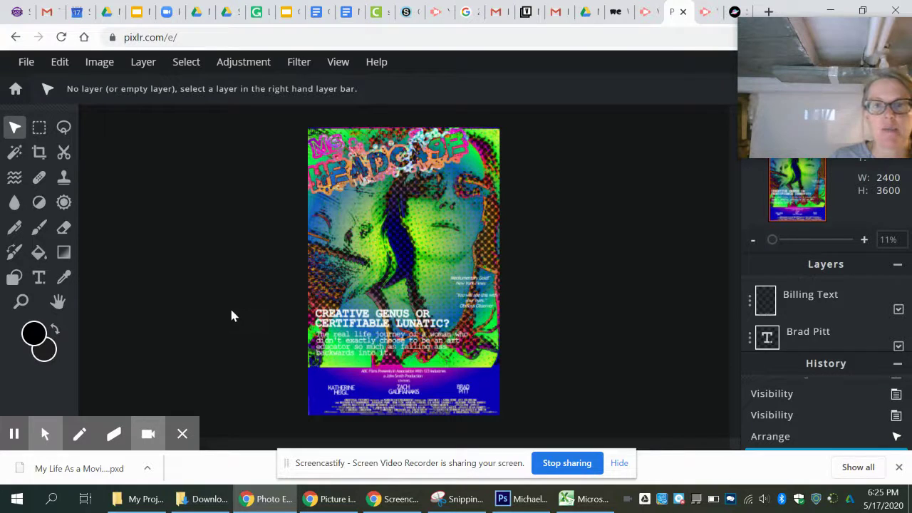
{"action": "left_click_drag", "start_coordinate": [831, 43], "coordinate": [659, 178]}
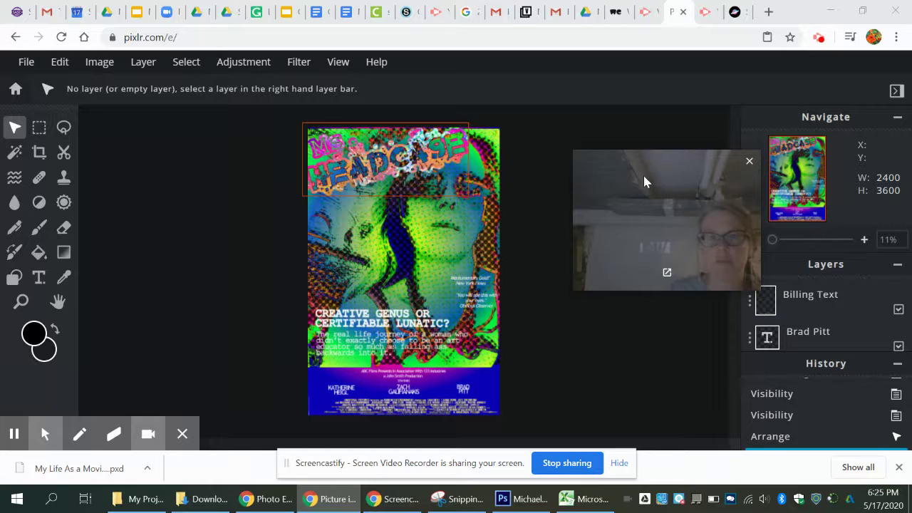